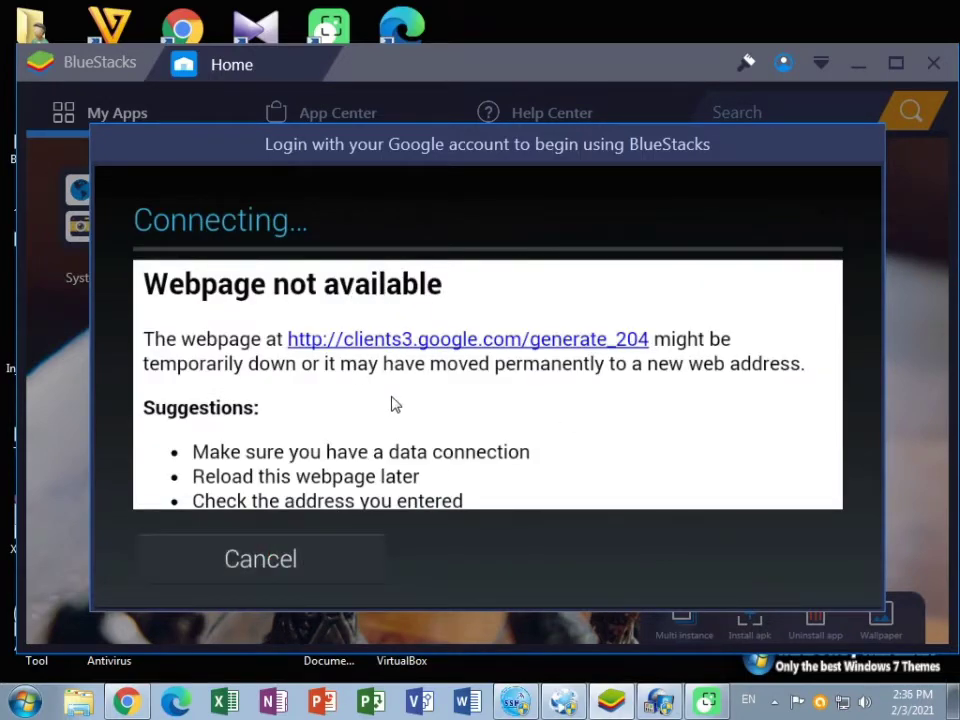
pyautogui.click(510, 342)
pyautogui.click(508, 342)
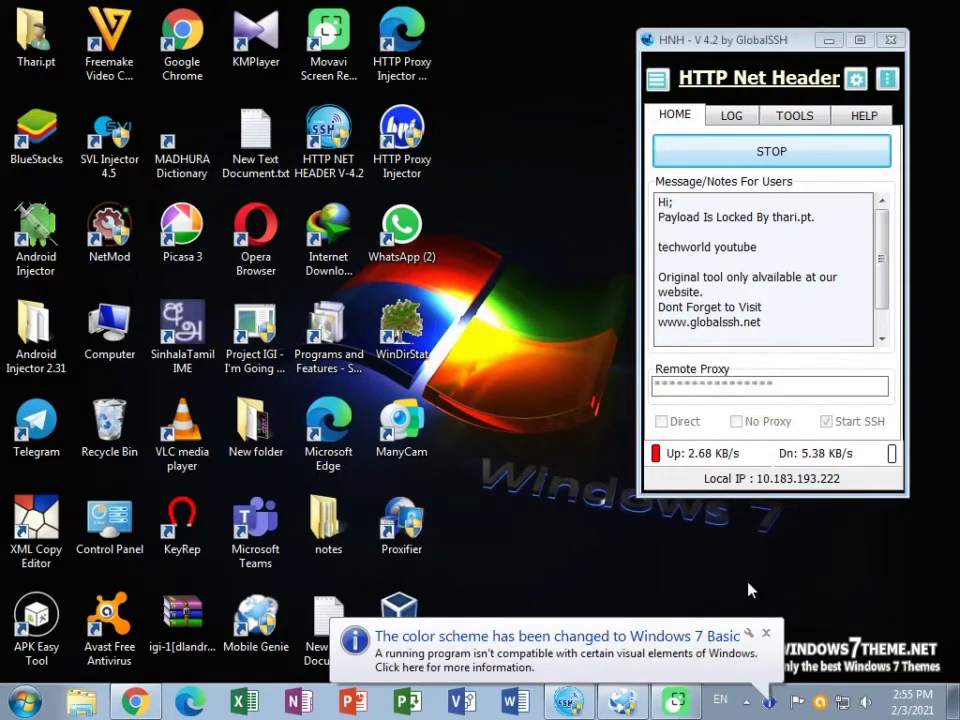
# Set Windows Firewall to off for both private and public network locations in Control Panel, and close the window.
pyautogui.click(767, 635)
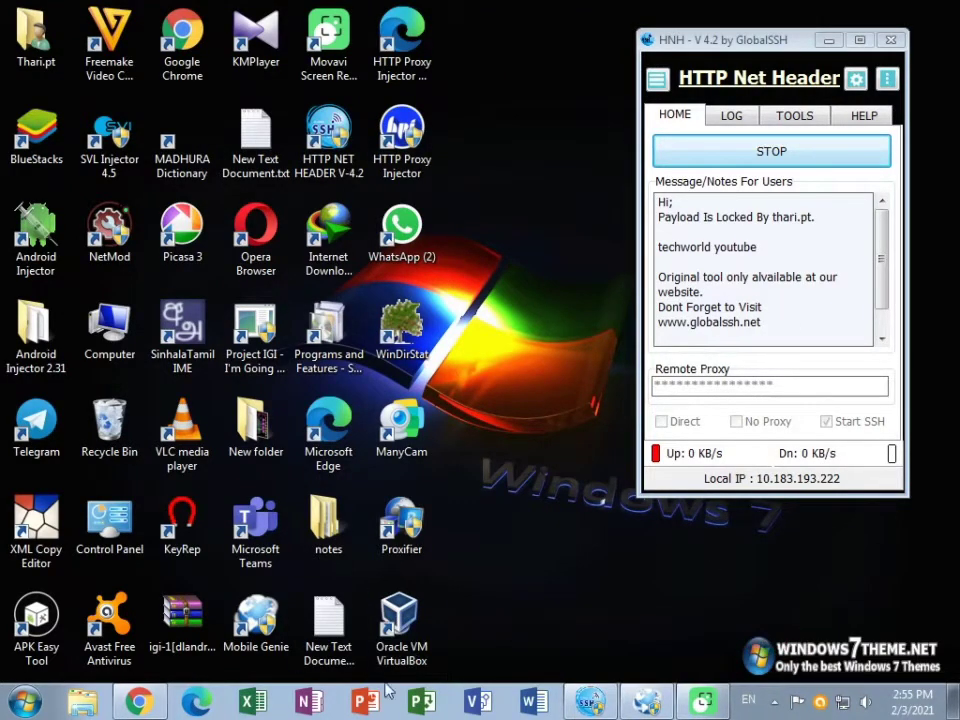
pyautogui.click(22, 700)
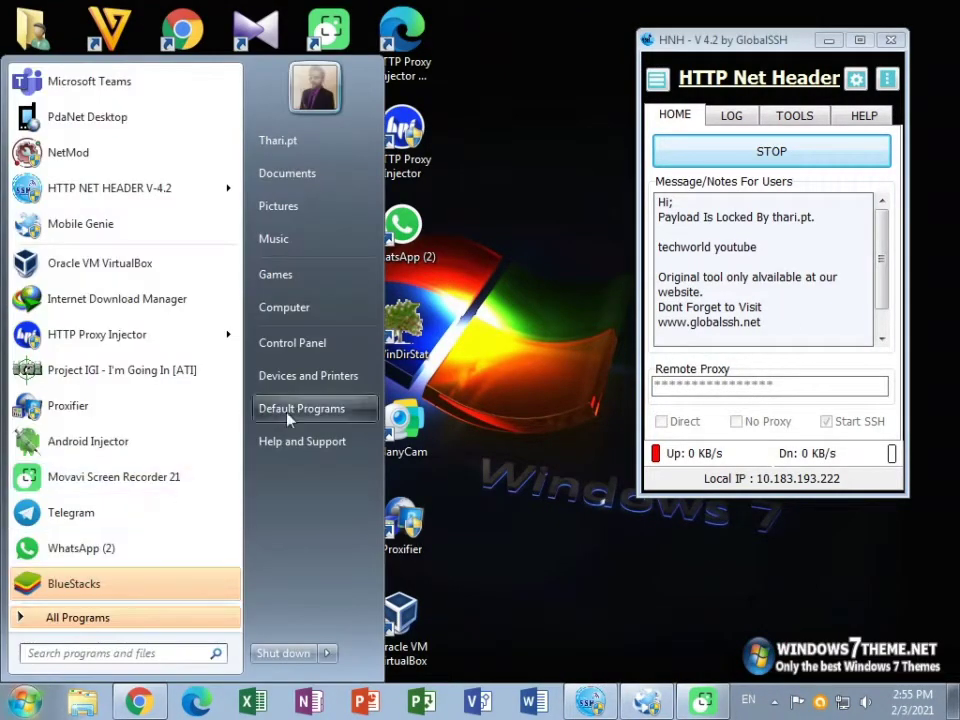
pyautogui.click(295, 345)
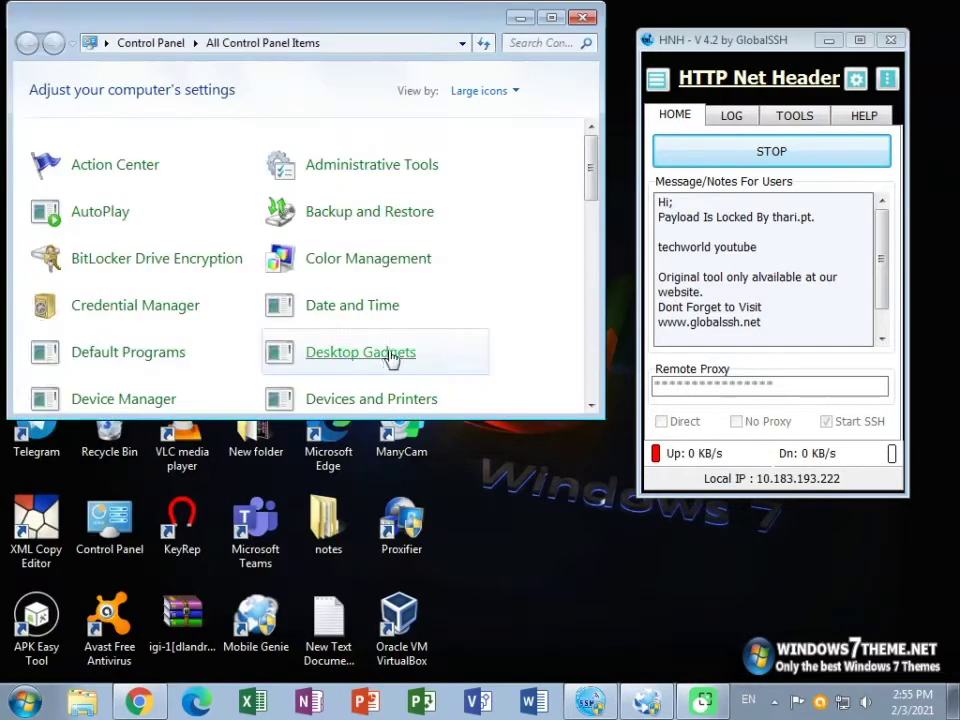
pyautogui.scroll(-2, 490, 300)
pyautogui.scroll(-6, 497, 300)
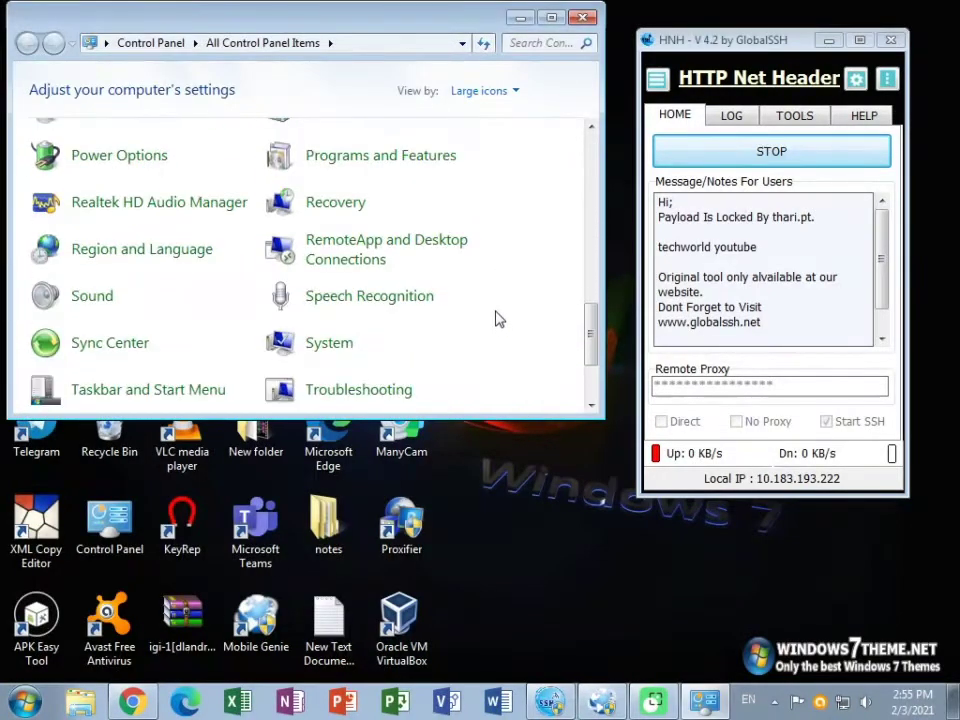
pyautogui.click(360, 346)
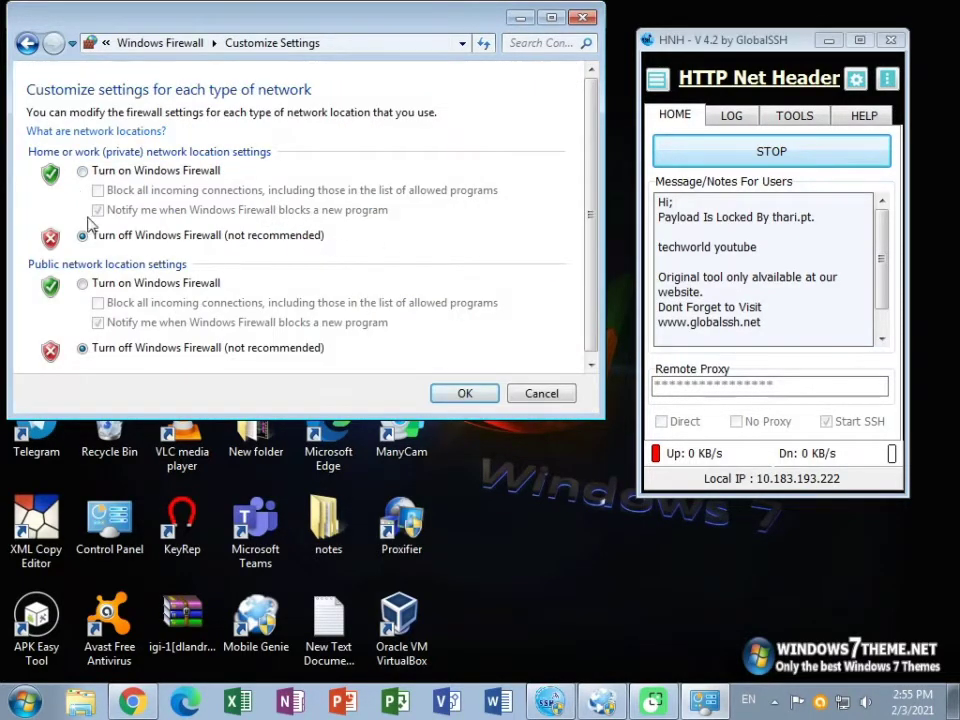
pyautogui.click(465, 394)
pyautogui.click(583, 19)
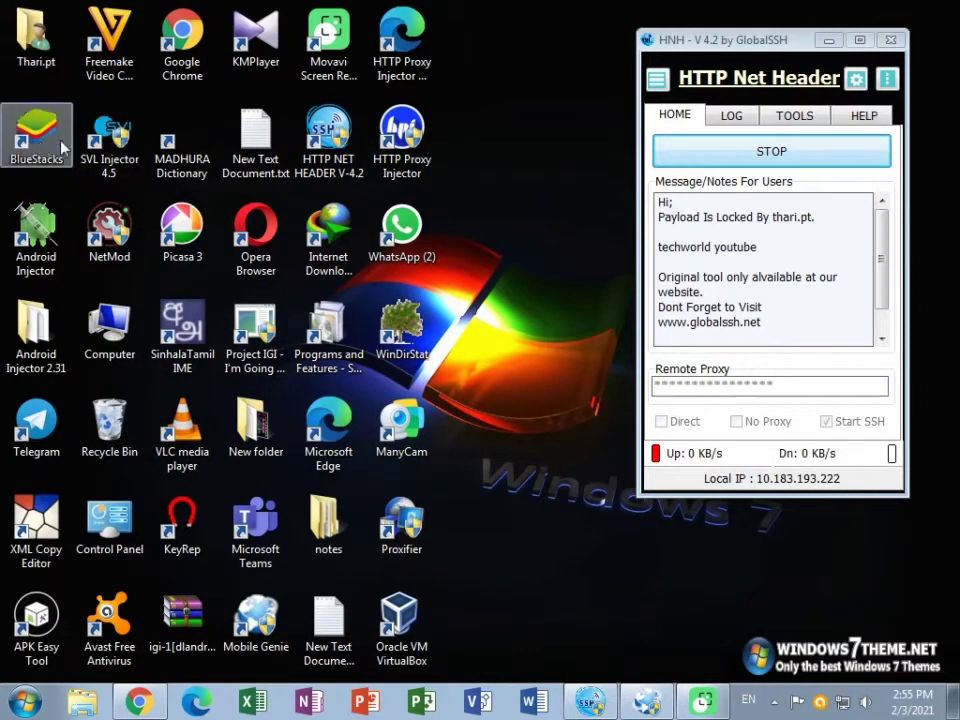
# Switch to Proxifier and remove the rule called New from the proxification rules.
pyautogui.click(776, 703)
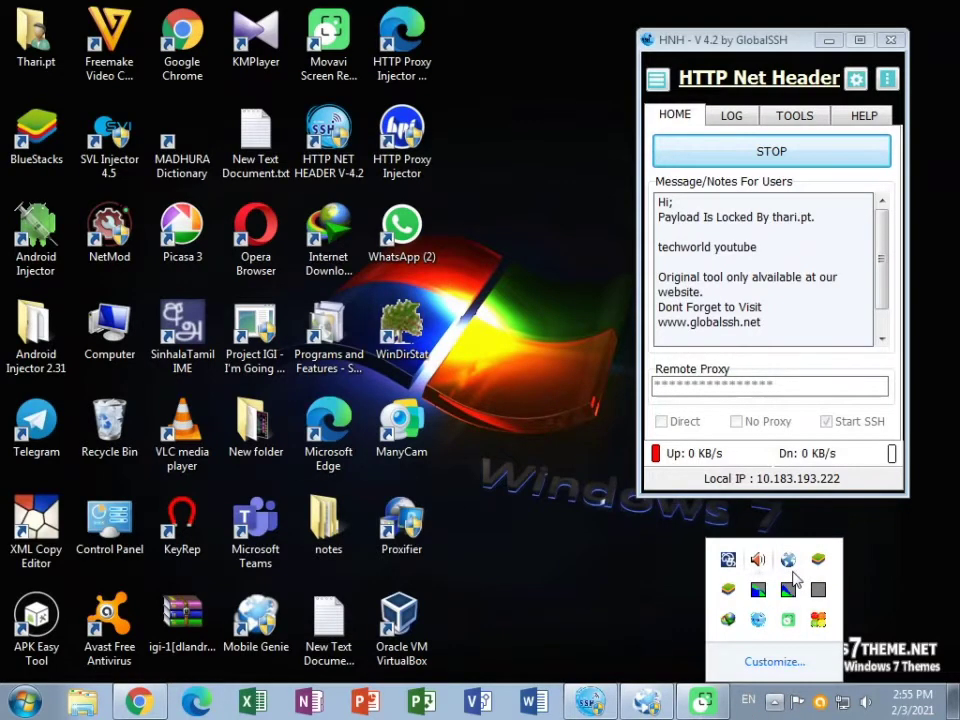
pyautogui.doubleClick(789, 591)
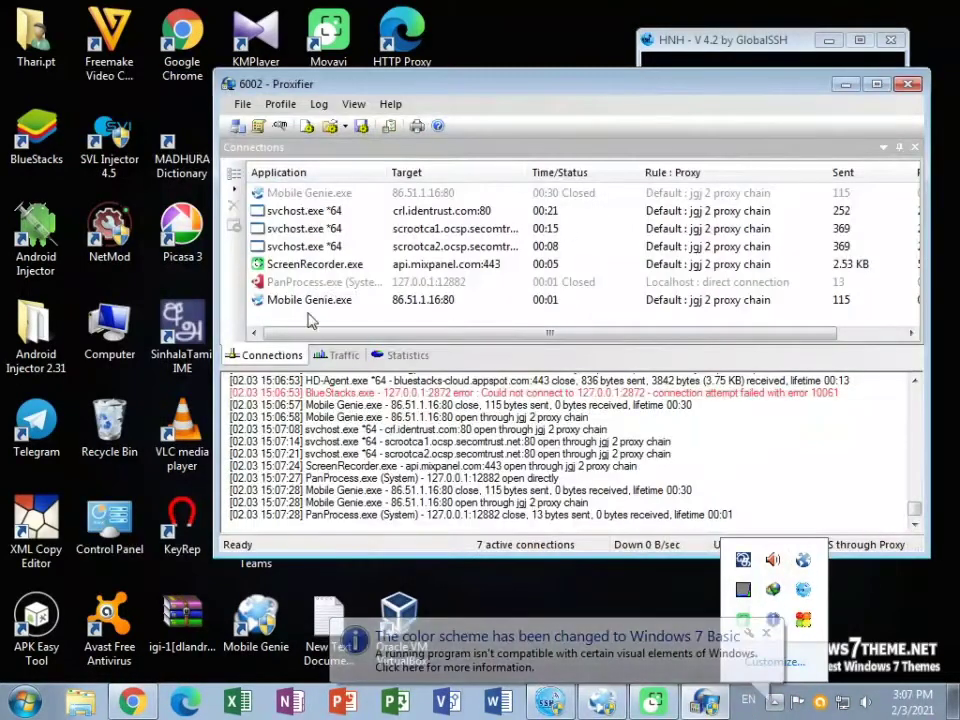
pyautogui.click(281, 104)
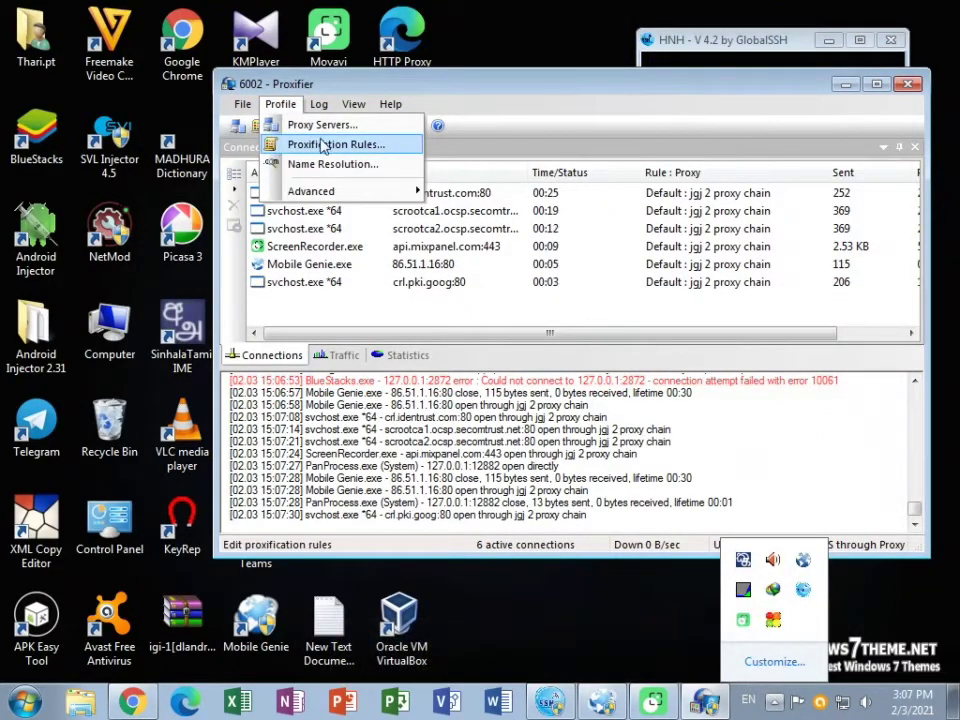
pyautogui.click(358, 146)
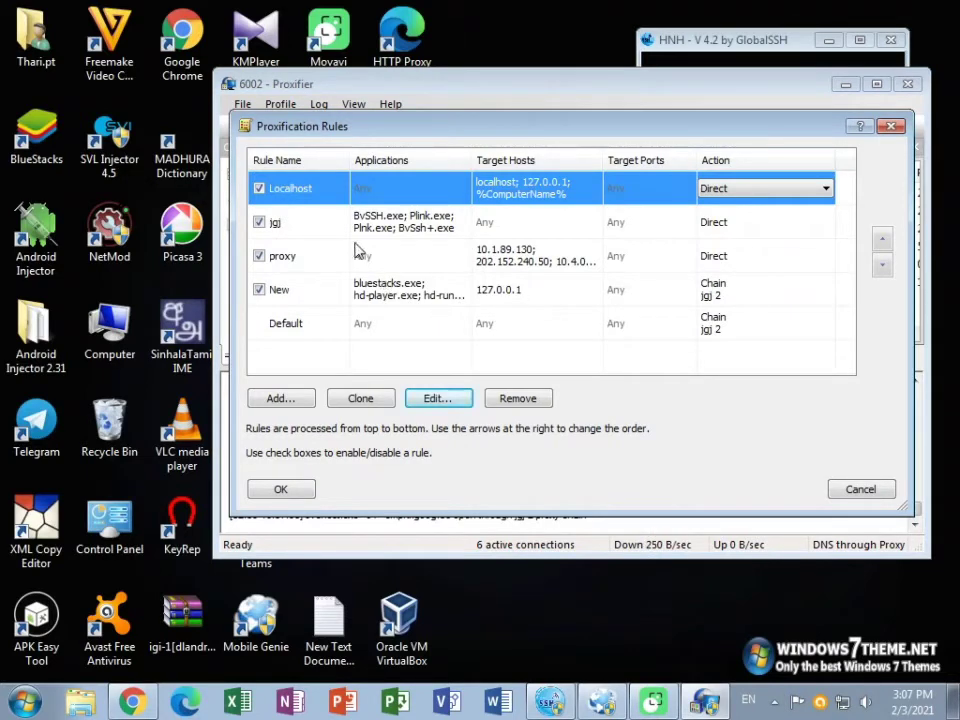
pyautogui.click(316, 290)
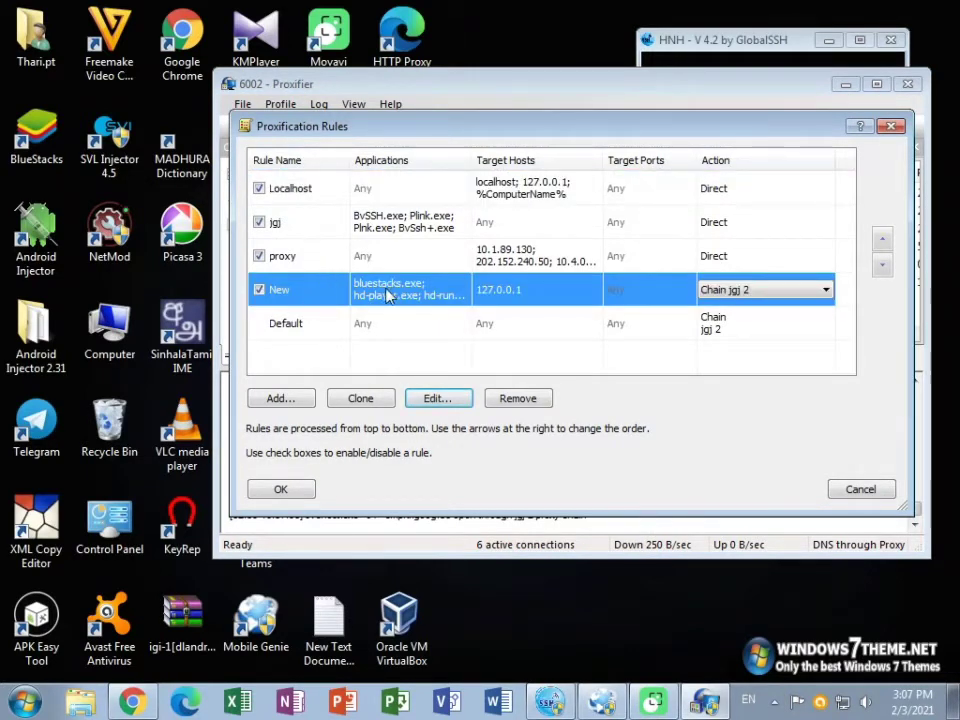
pyautogui.click(517, 398)
pyautogui.click(320, 308)
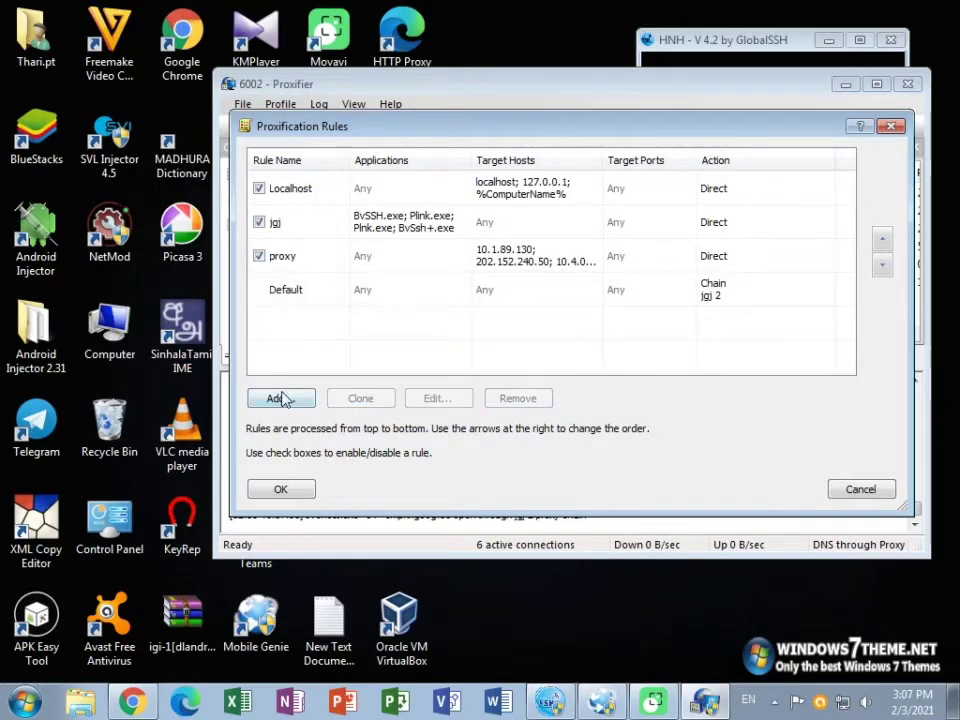
# Add a proxification rule named bluestacks and choose the BlueStacks desktop shortcut as its first application.
pyautogui.click(280, 398)
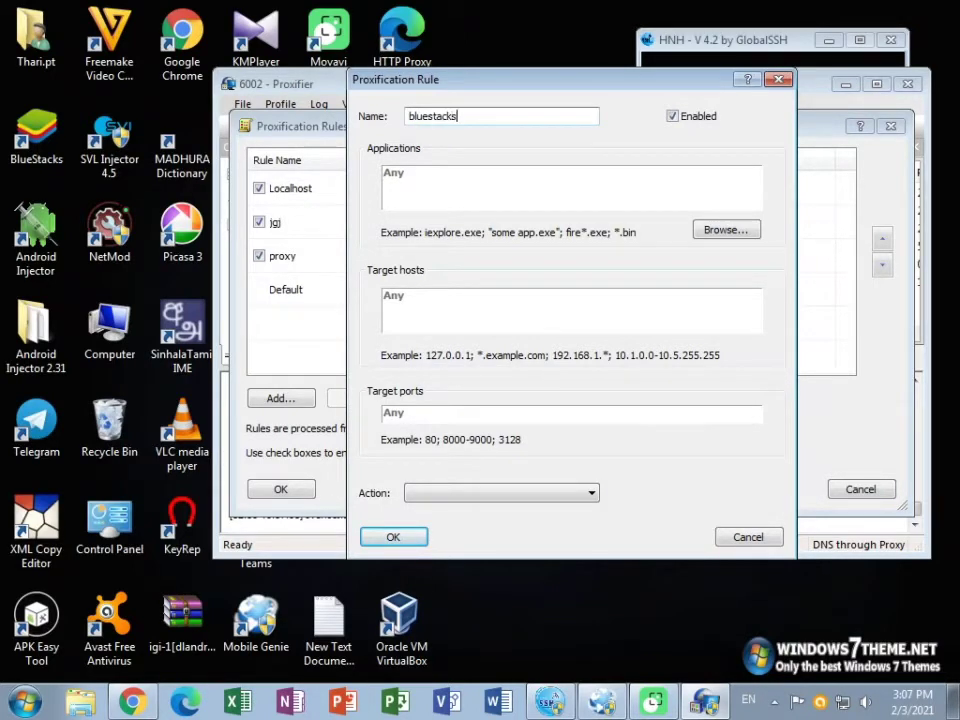
pyautogui.click(738, 231)
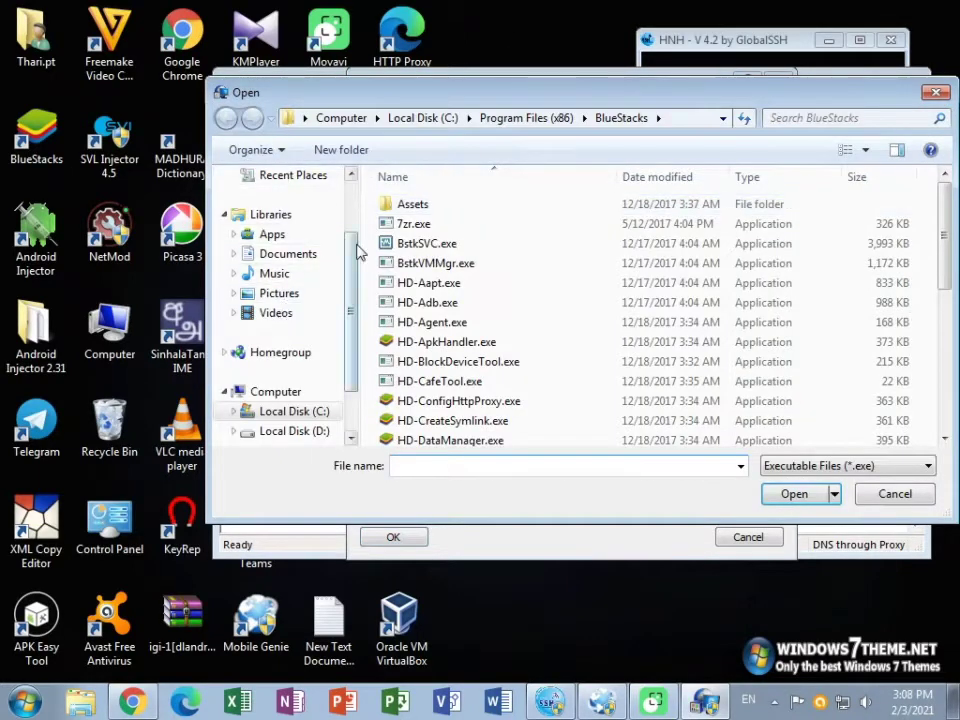
pyautogui.scroll(2, 354, 309)
pyautogui.click(330, 204)
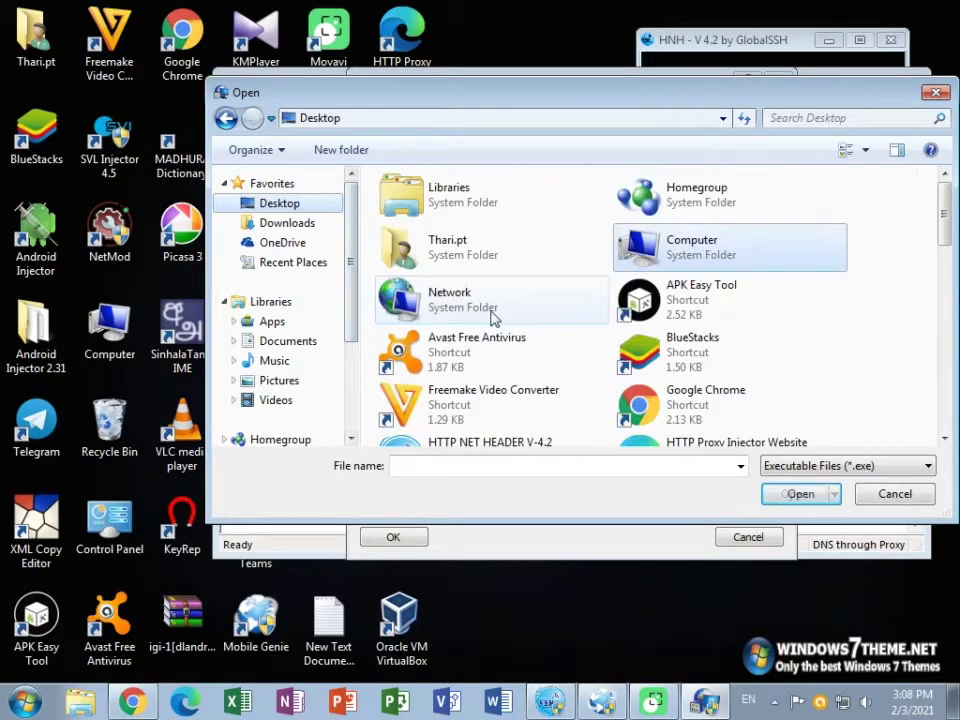
pyautogui.scroll(-3, 492, 316)
pyautogui.click(675, 358)
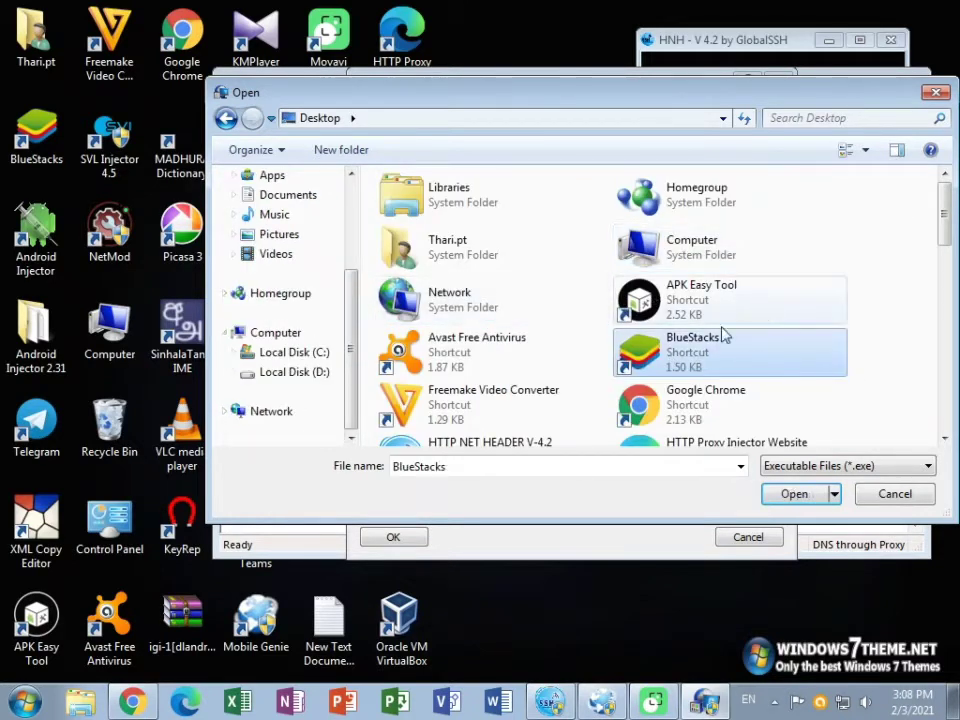
pyautogui.click(795, 494)
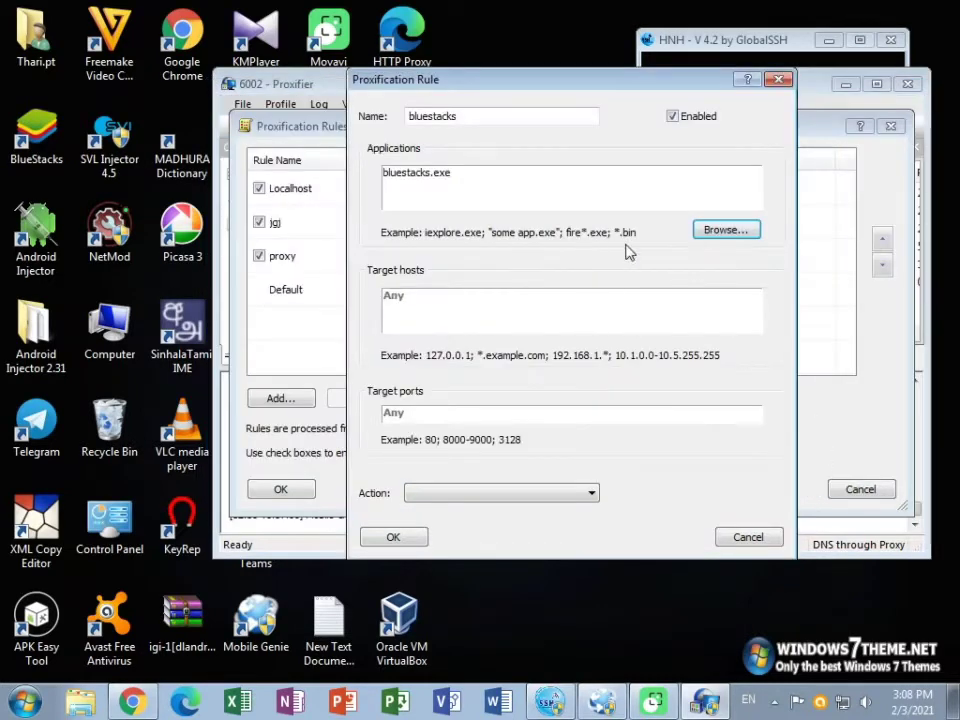
# Add HD-ApkHandler.exe from C:\Program Files (x86)\BlueStacks to the rule's applications.
pyautogui.click(722, 231)
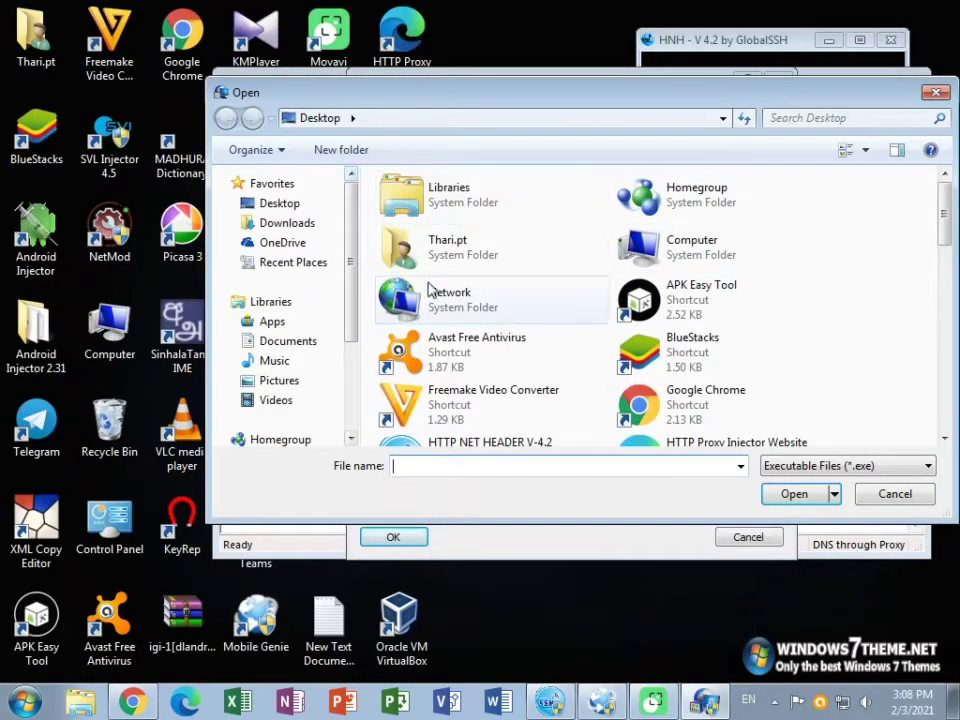
pyautogui.doubleClick(640, 247)
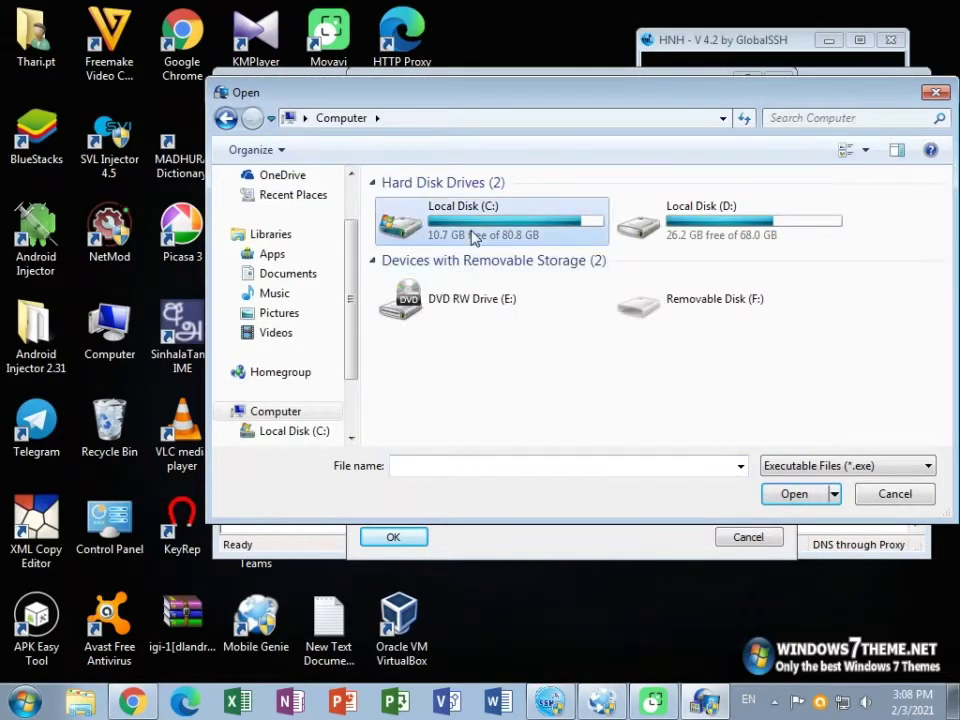
pyautogui.doubleClick(440, 222)
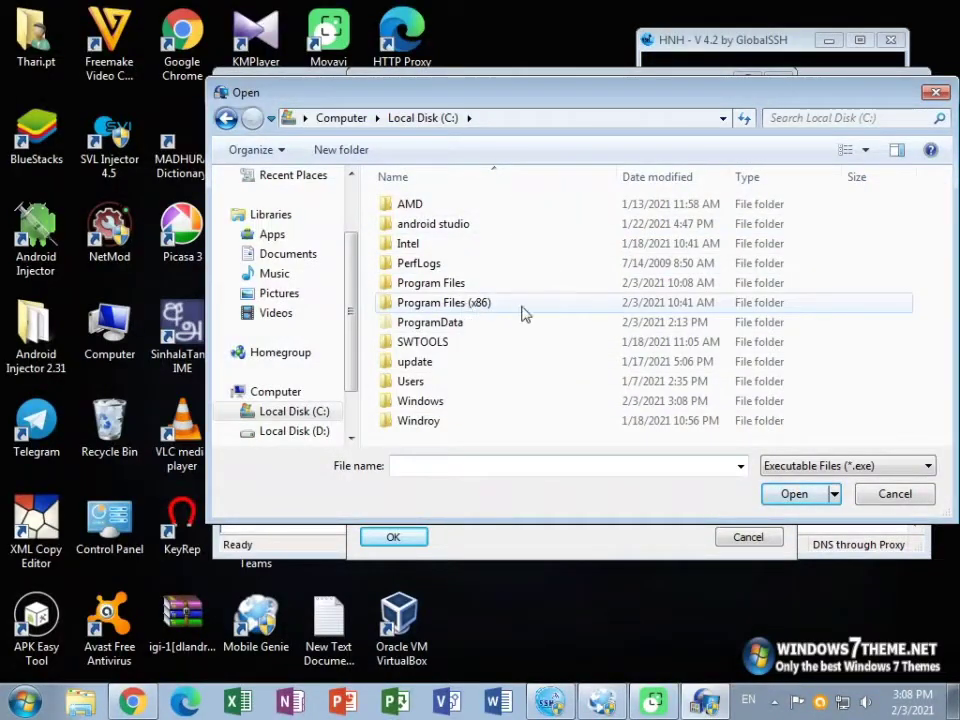
pyautogui.doubleClick(488, 310)
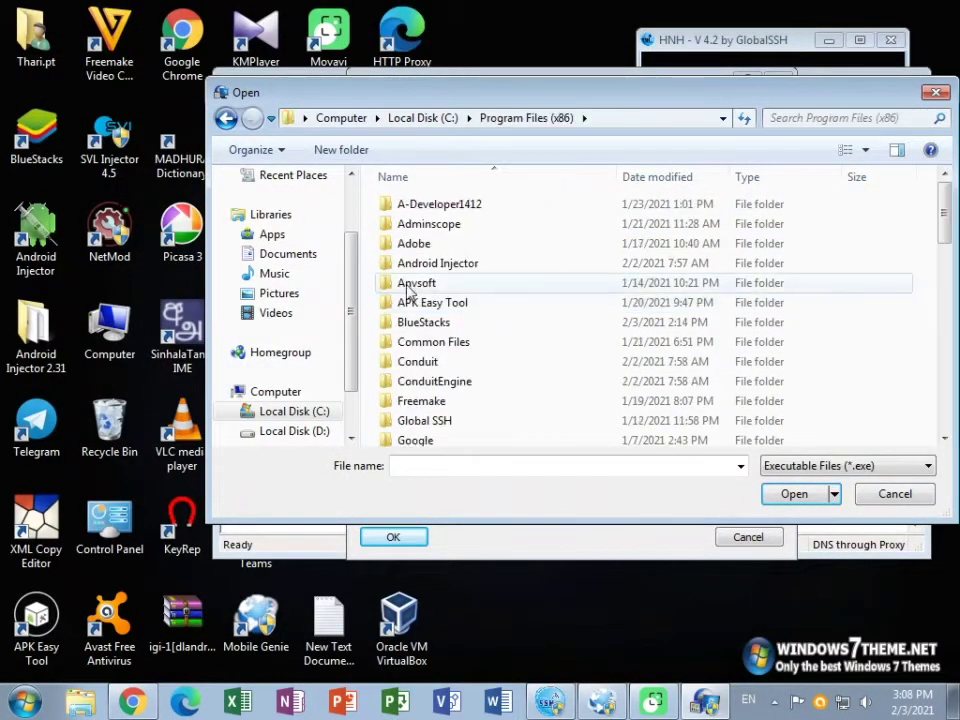
pyautogui.doubleClick(455, 323)
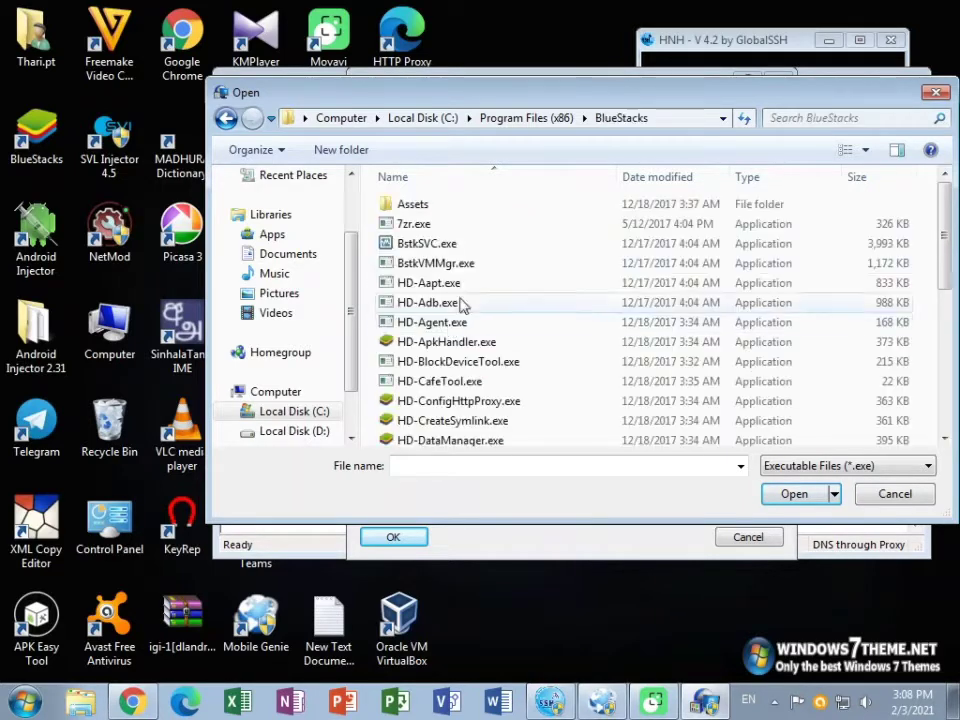
pyautogui.click(430, 343)
pyautogui.scroll(-5, 515, 400)
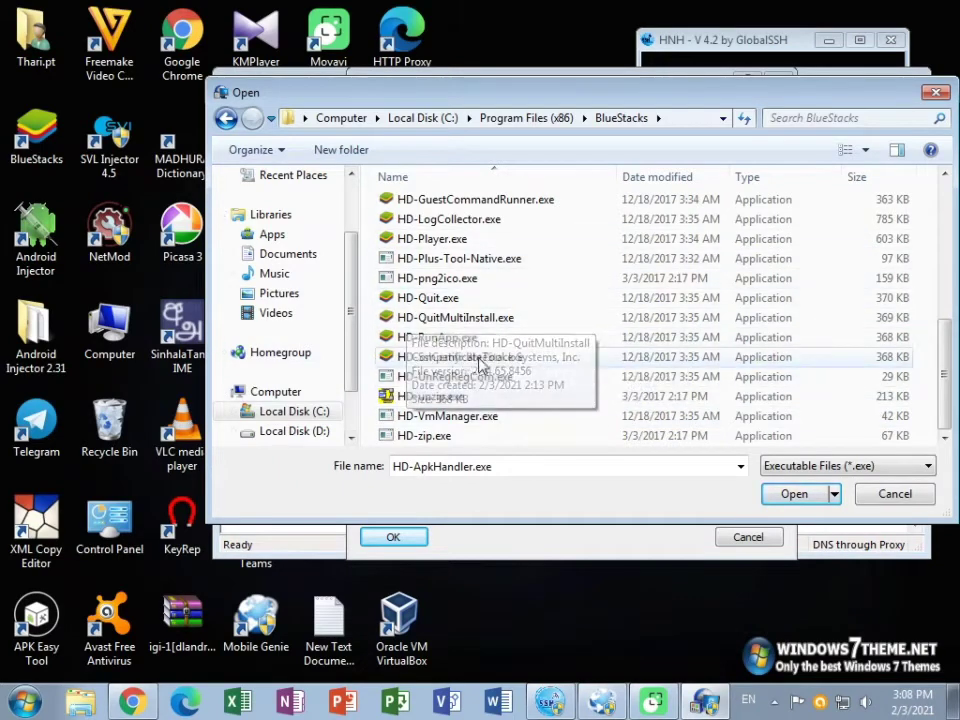
pyautogui.scroll(5, 437, 231)
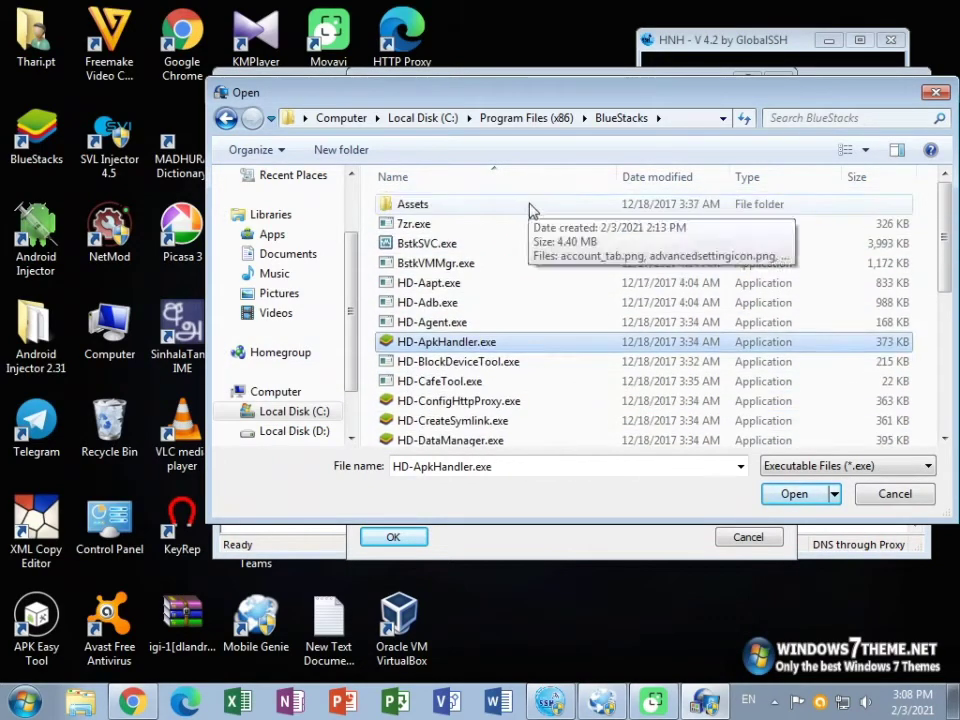
pyautogui.doubleClick(418, 345)
# Add HD-ConfigHttpProxy.exe and HD-CreateSymlink.exe from the BlueStacks folder to the rule's applications.
pyautogui.click(698, 236)
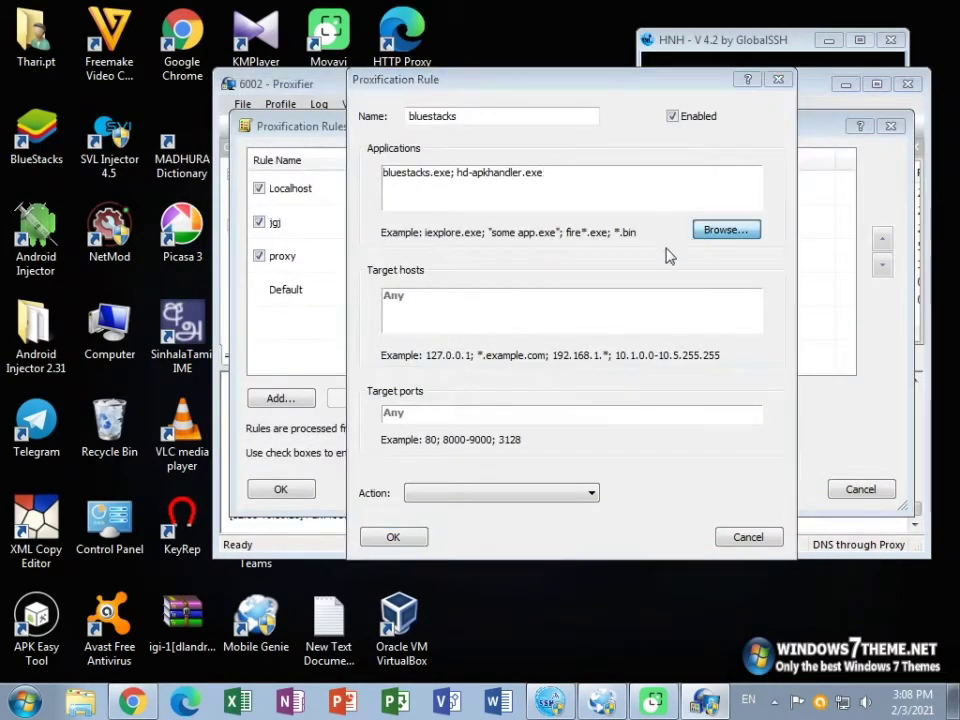
pyautogui.doubleClick(429, 403)
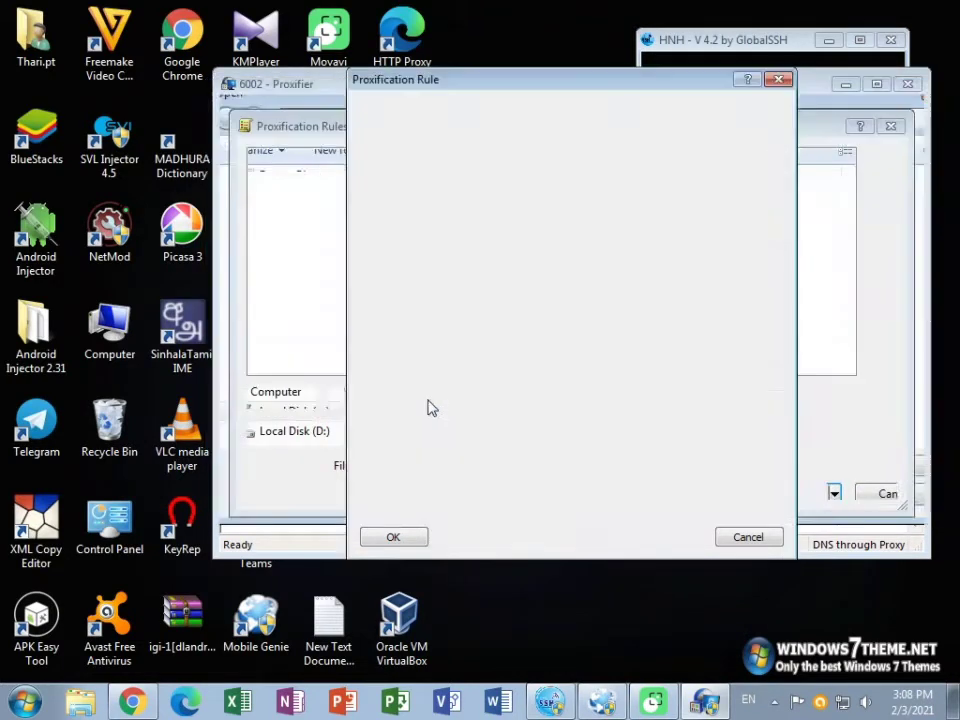
pyautogui.click(722, 228)
pyautogui.click(418, 425)
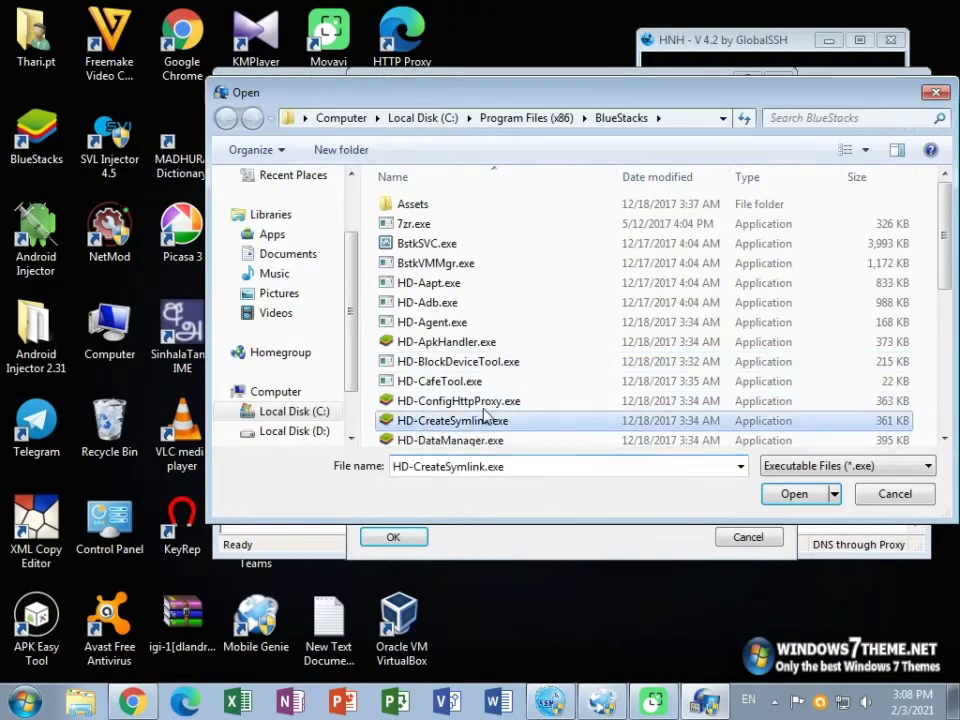
pyautogui.click(794, 493)
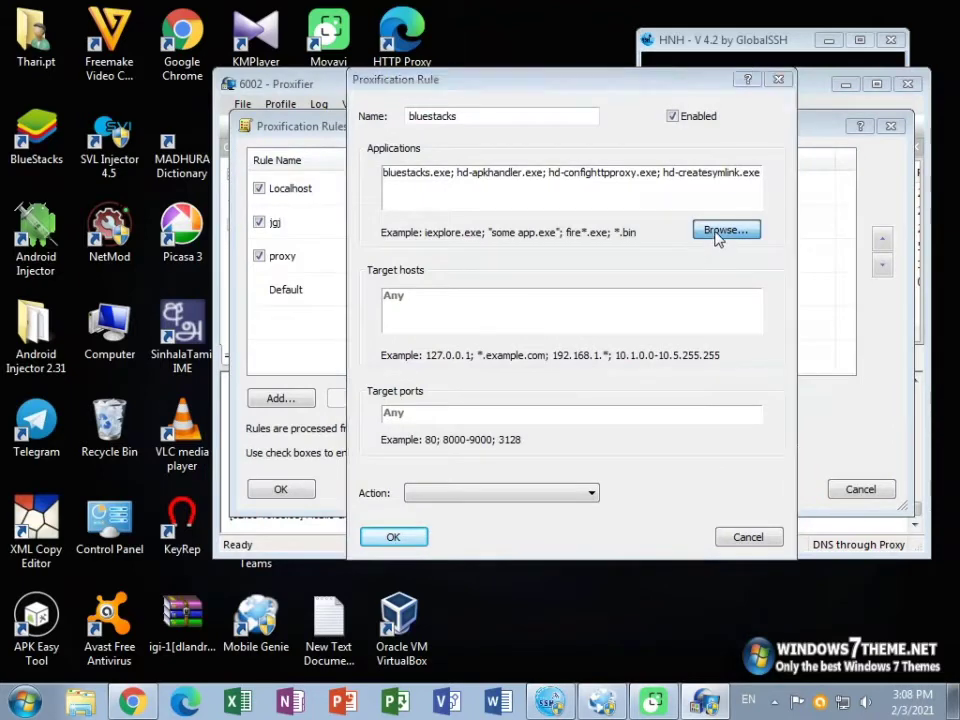
# Add HD-DataManager.exe from the BlueStacks folder to the rule's applications.
pyautogui.click(722, 230)
pyautogui.click(450, 435)
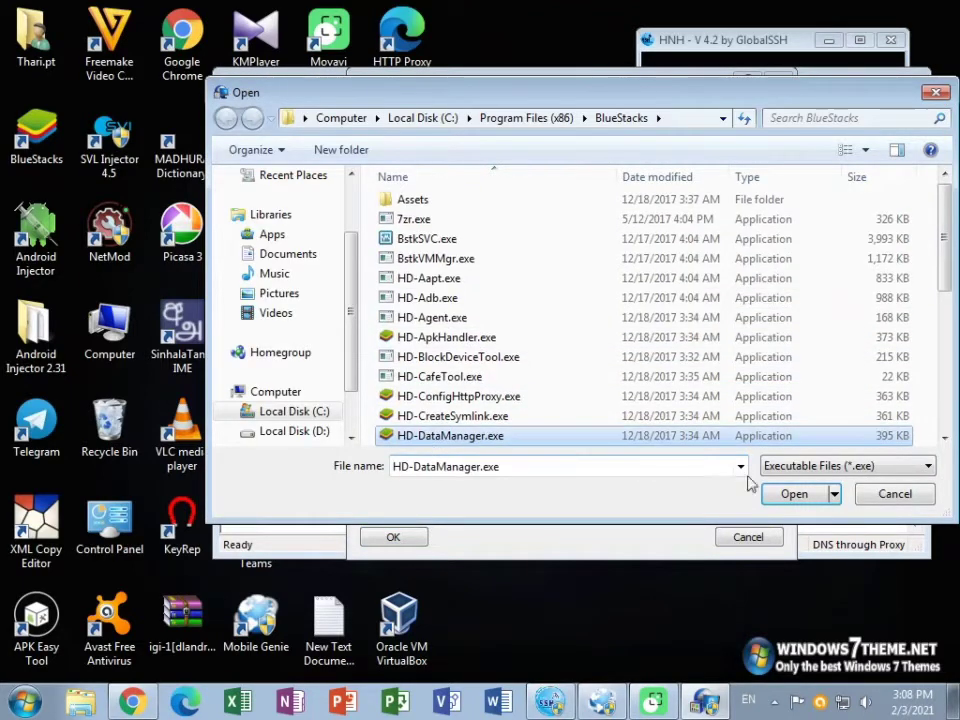
pyautogui.click(834, 493)
pyautogui.click(808, 497)
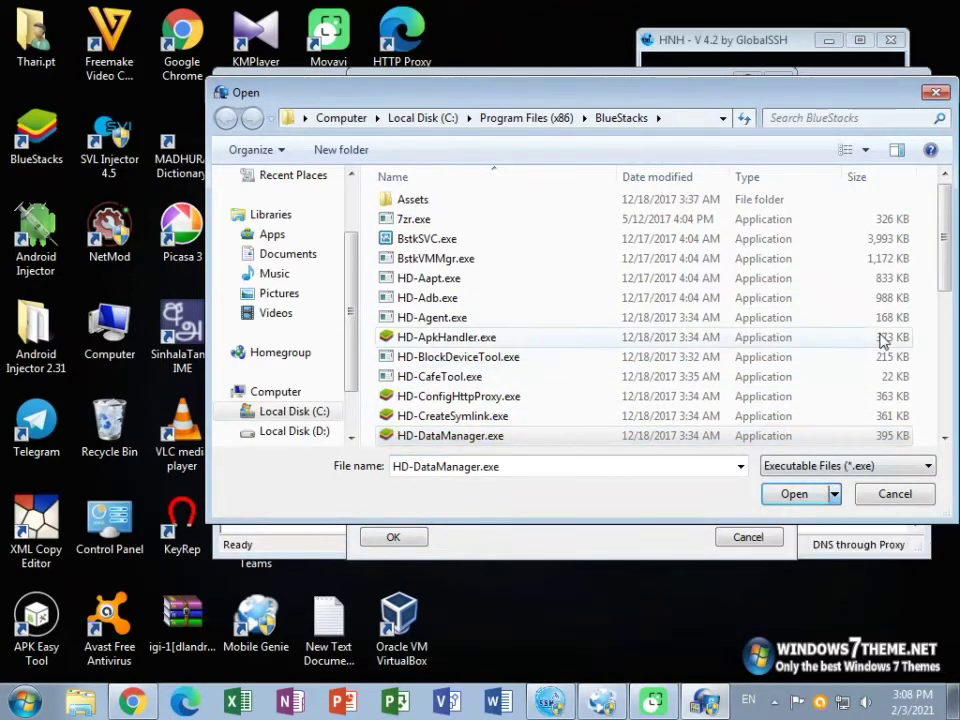
pyautogui.click(808, 497)
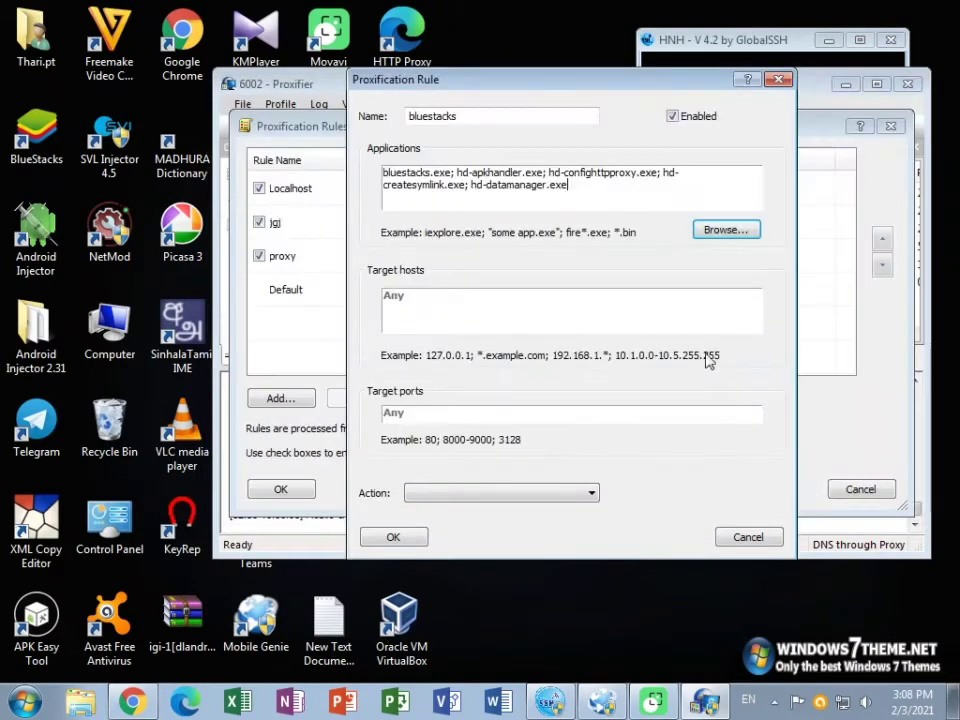
# Add HD-DeployTool_Uninstaller.exe from the BlueStacks folder to the rule's applications.
pyautogui.click(722, 231)
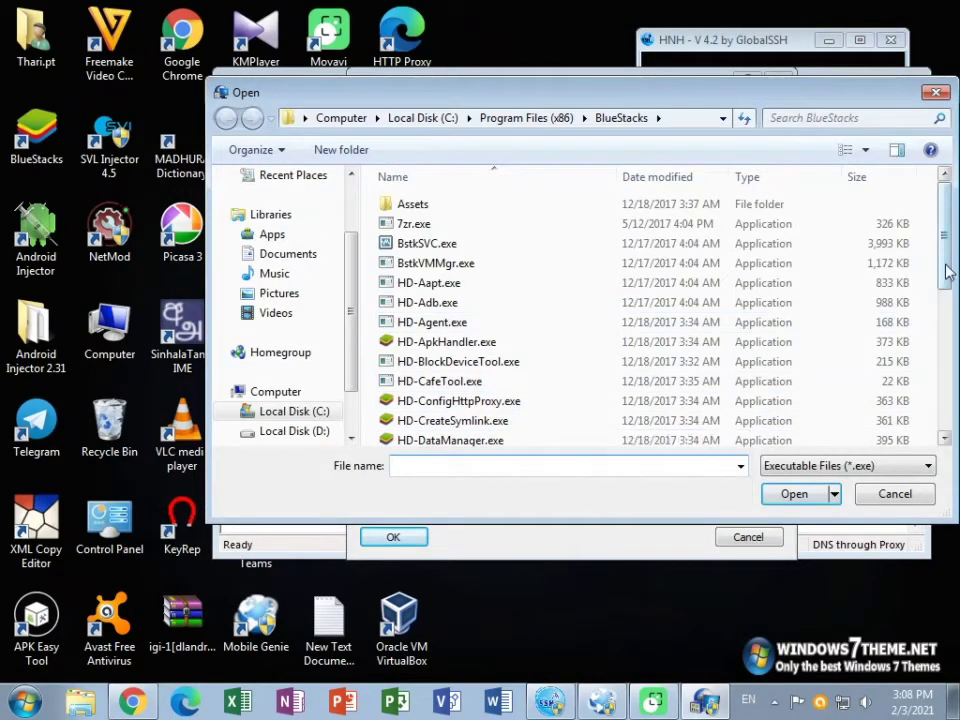
pyautogui.moveTo(948, 270); pyautogui.dragTo(955, 328)
pyautogui.click(430, 316)
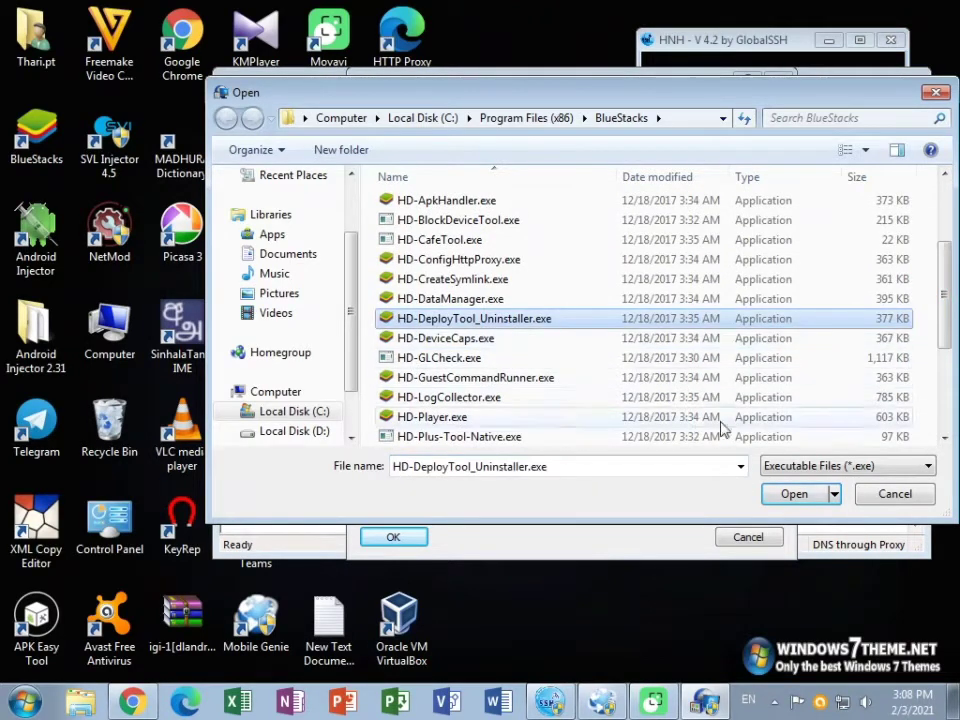
pyautogui.press('Return')
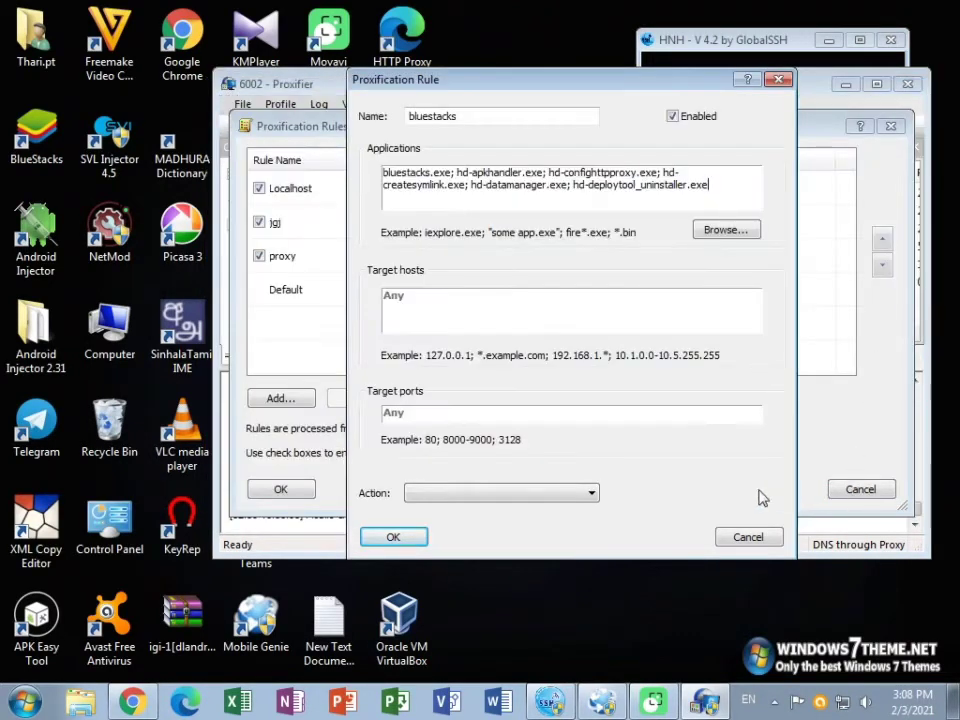
# Add HD-DeviceCaps.exe and HD-GuestCommandRunner.exe from the BlueStacks folder to the rule's applications.
pyautogui.click(740, 231)
pyautogui.scroll(-2, 946, 260)
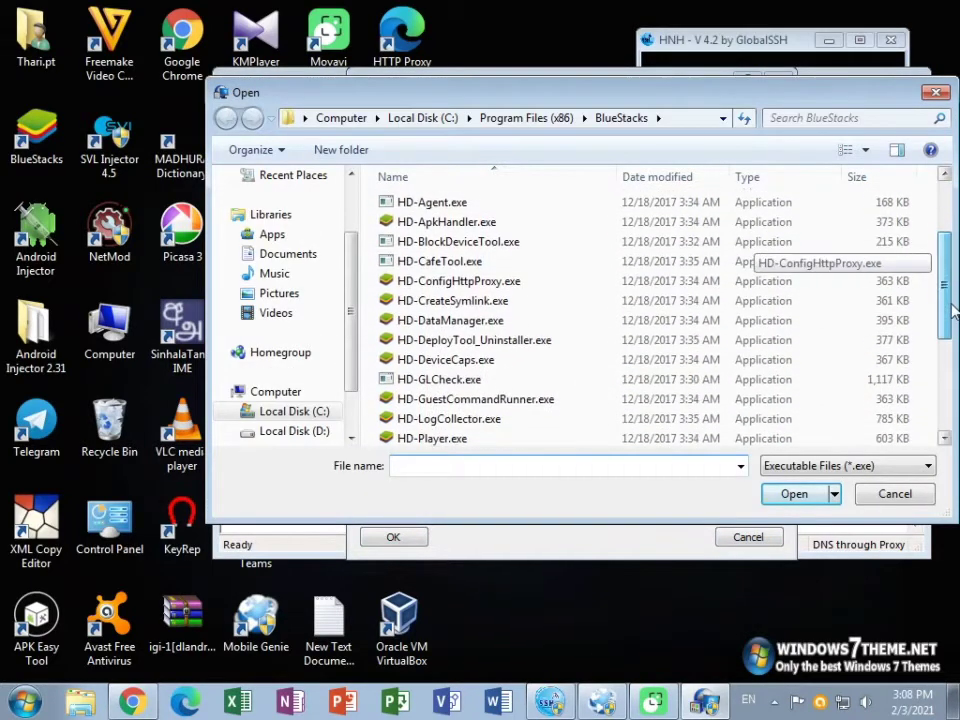
pyautogui.click(540, 366)
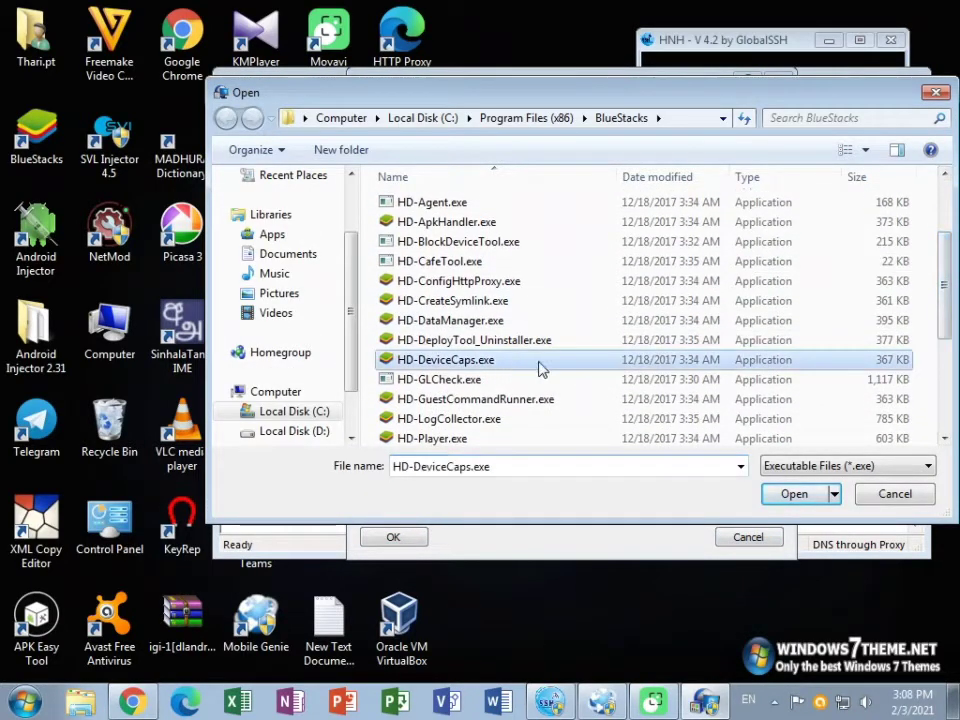
pyautogui.click(786, 503)
pyautogui.click(722, 231)
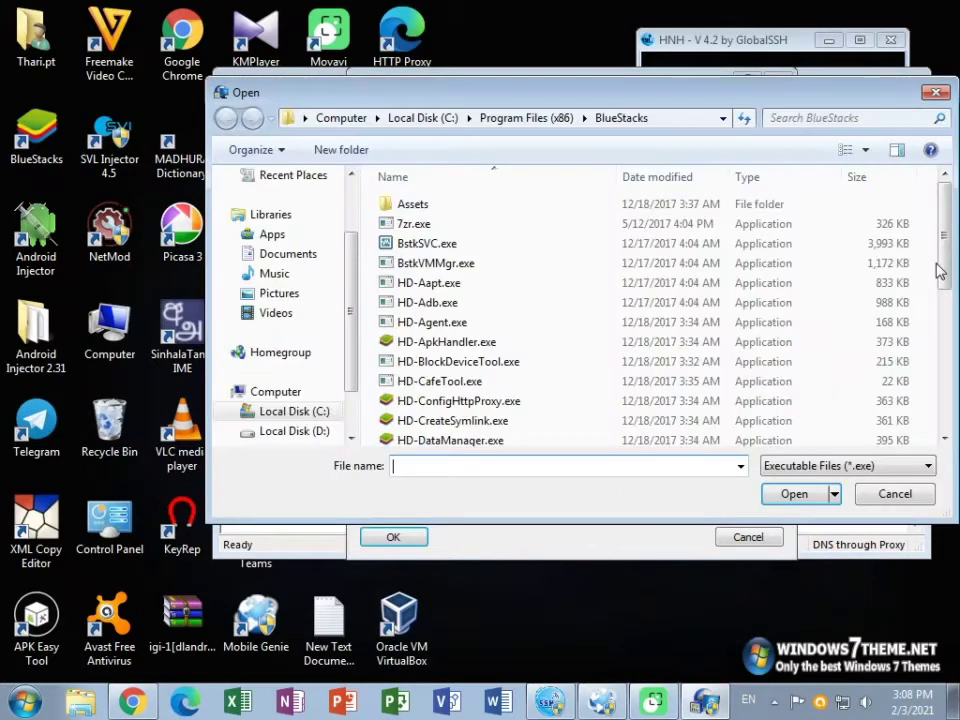
pyautogui.scroll(-4, 752, 258)
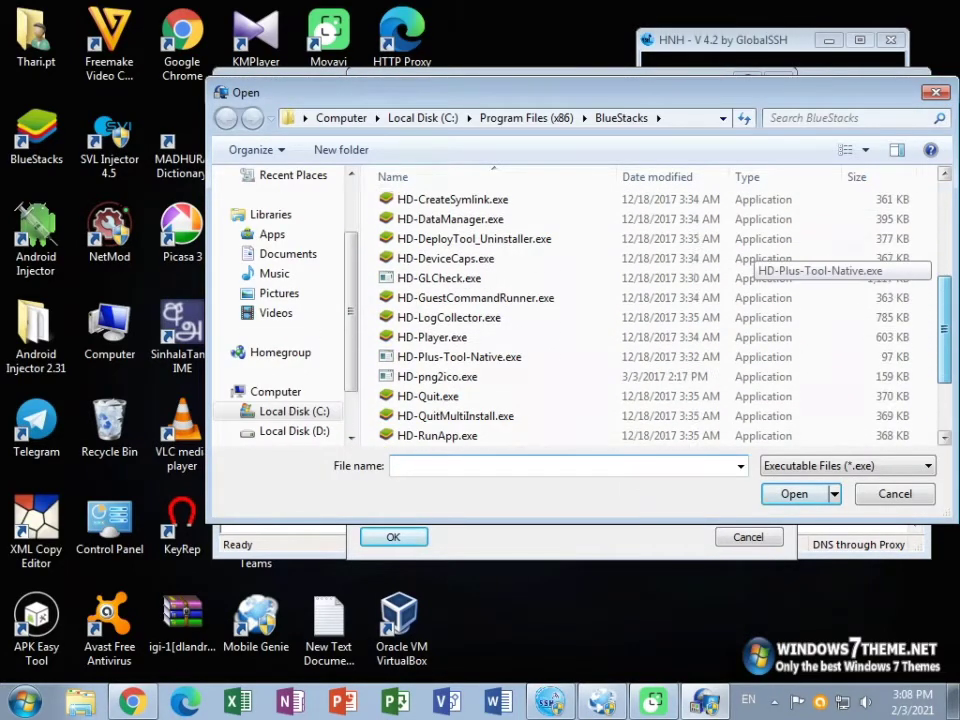
pyautogui.click(514, 299)
pyautogui.click(795, 503)
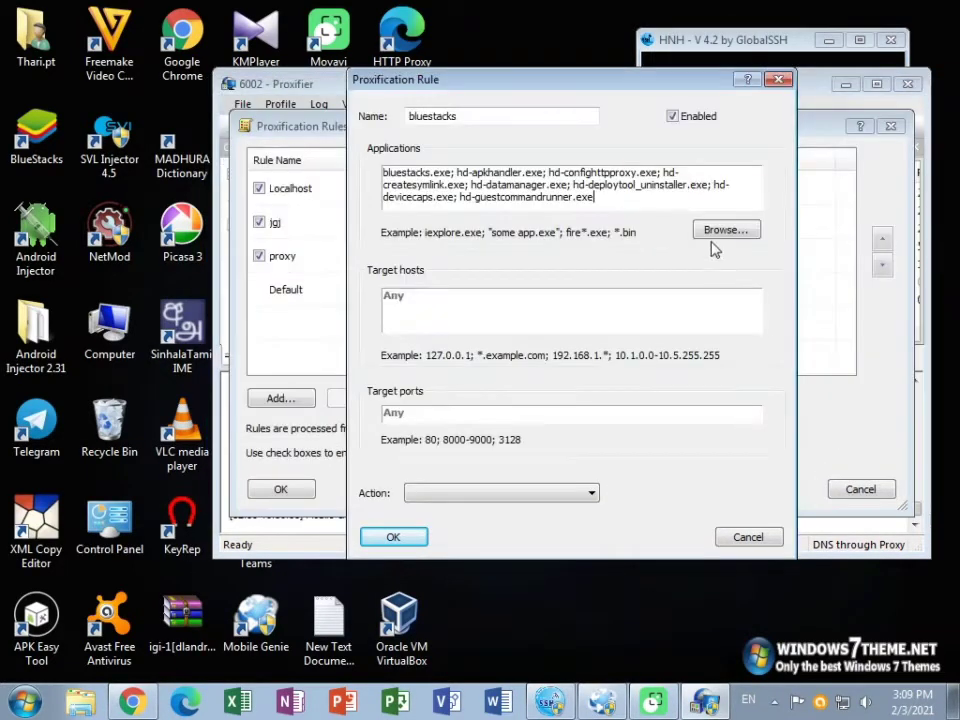
# Add HD-LogCollector.exe and HD-Player.exe from the BlueStacks folder to the rule's applications.
pyautogui.click(748, 236)
pyautogui.scroll(-4, 760, 283)
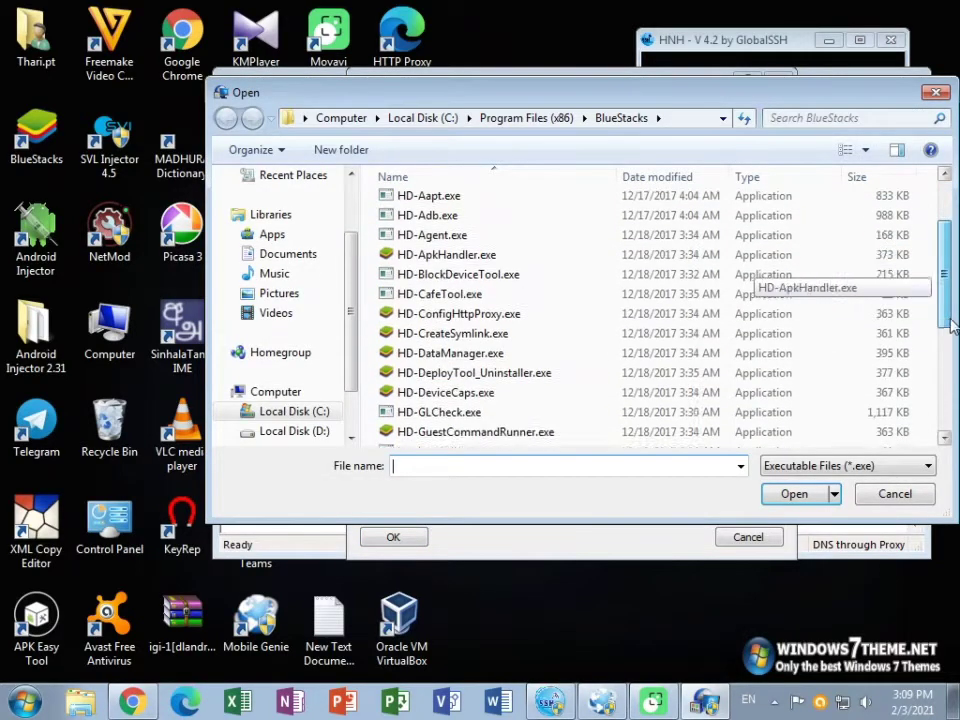
pyautogui.click(508, 280)
pyautogui.click(794, 493)
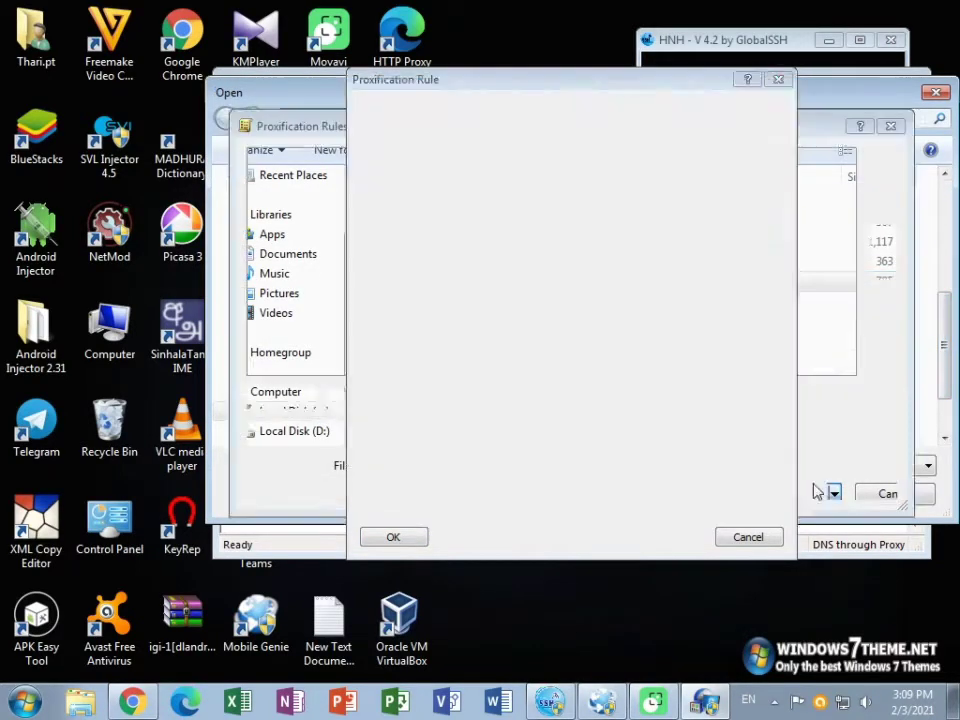
pyautogui.click(739, 224)
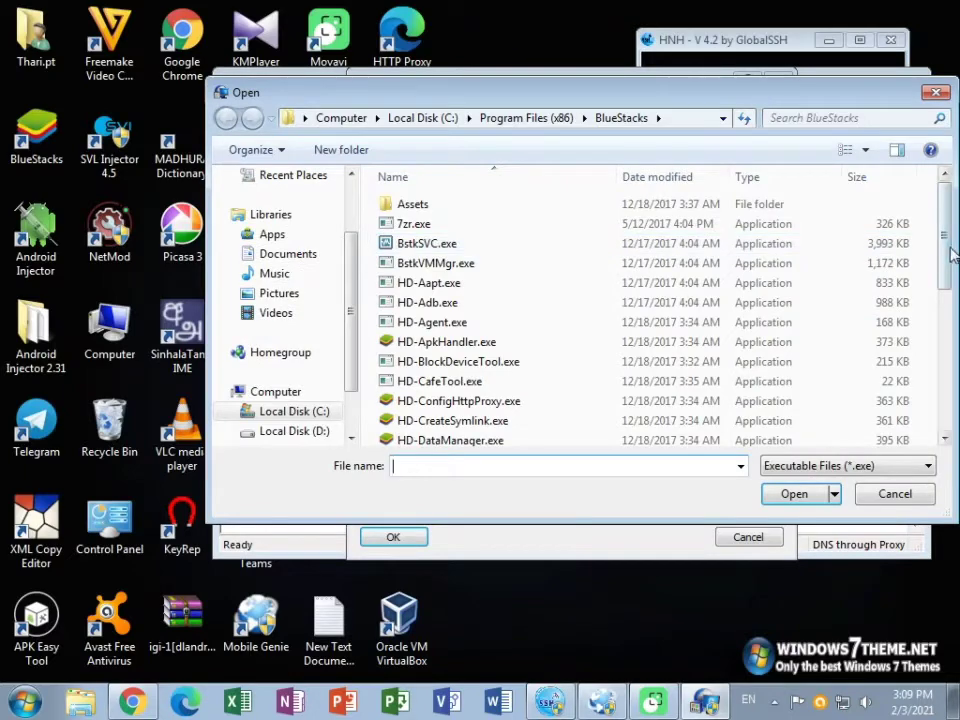
pyautogui.scroll(-5, 750, 245)
pyautogui.click(470, 239)
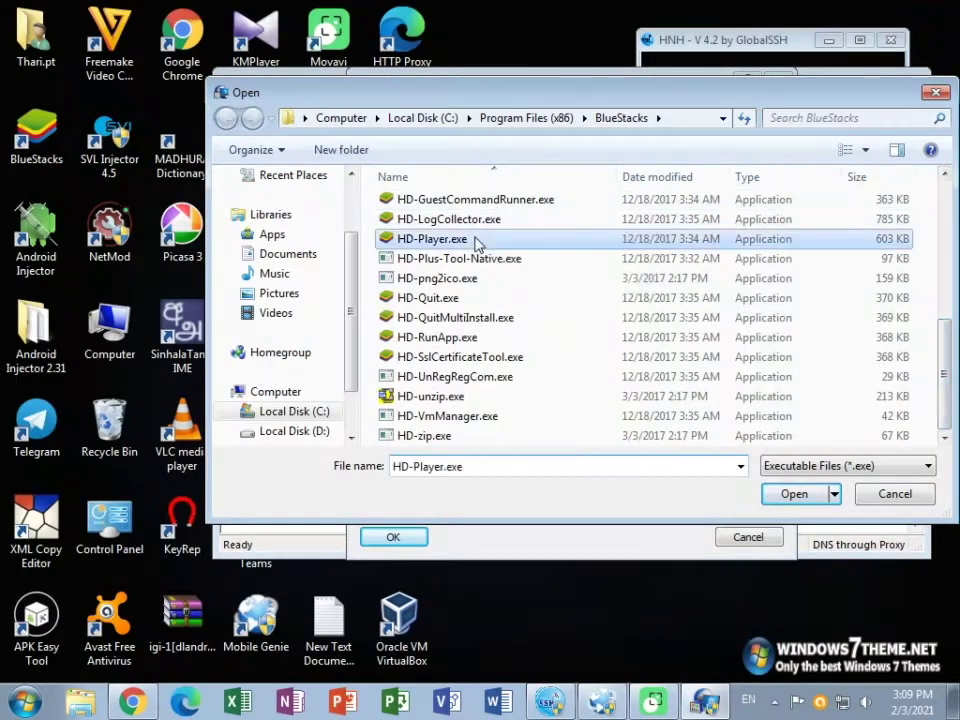
pyautogui.click(790, 494)
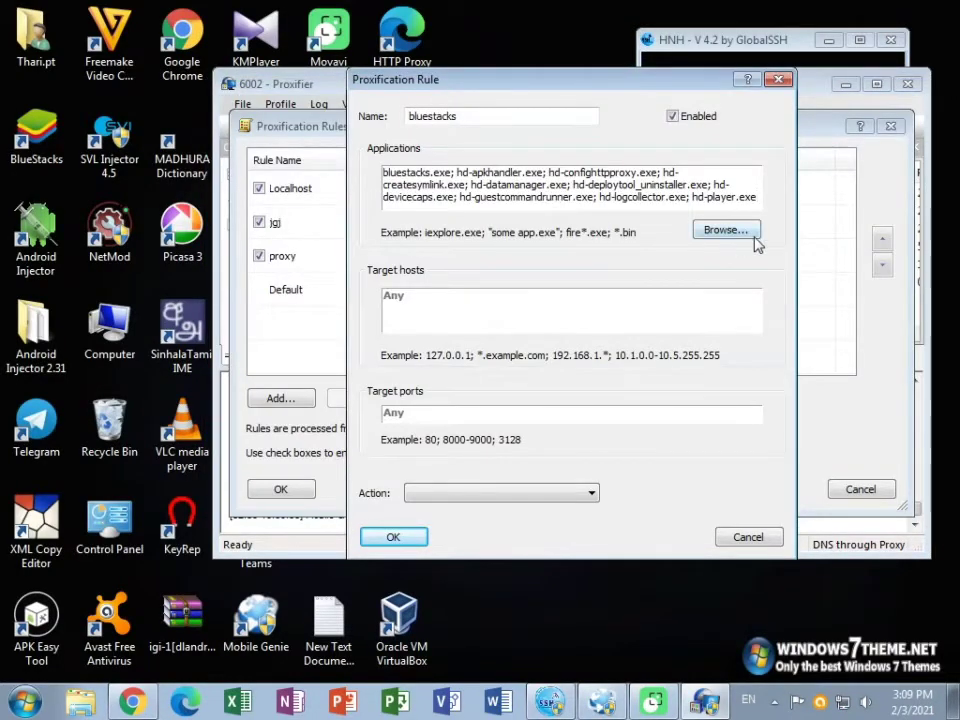
# Add HD-Quit.exe and HD-QuitMultiInstall.exe from the BlueStacks folder to the rule's applications.
pyautogui.click(730, 231)
pyautogui.moveTo(943, 255); pyautogui.dragTo(948, 395)
pyautogui.click(560, 298)
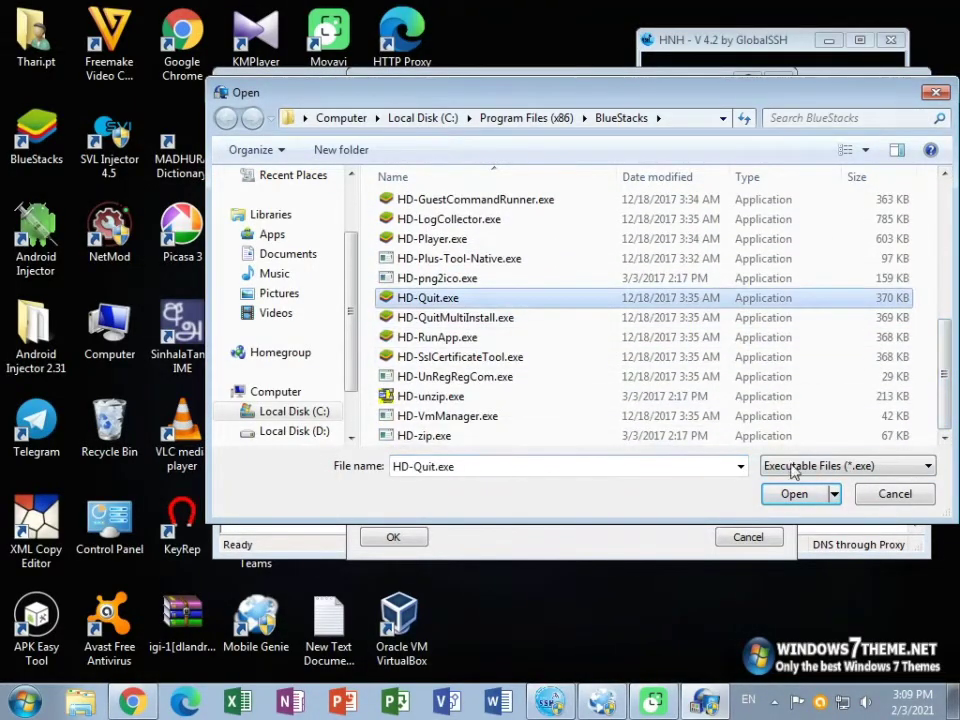
pyautogui.click(813, 495)
pyautogui.click(743, 236)
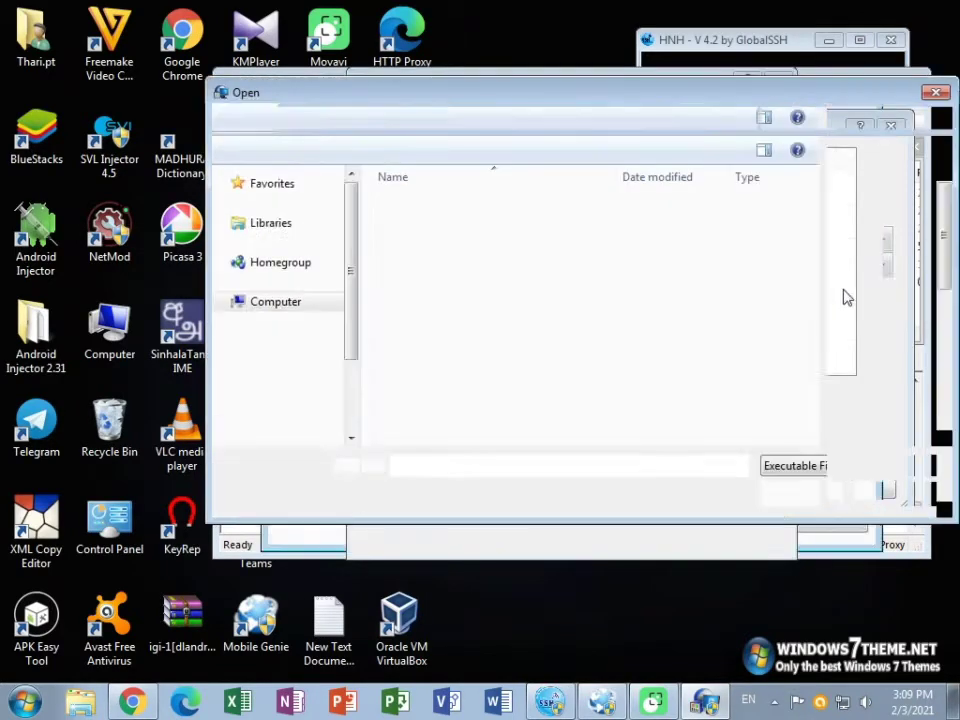
pyautogui.scroll(-6, 936, 272)
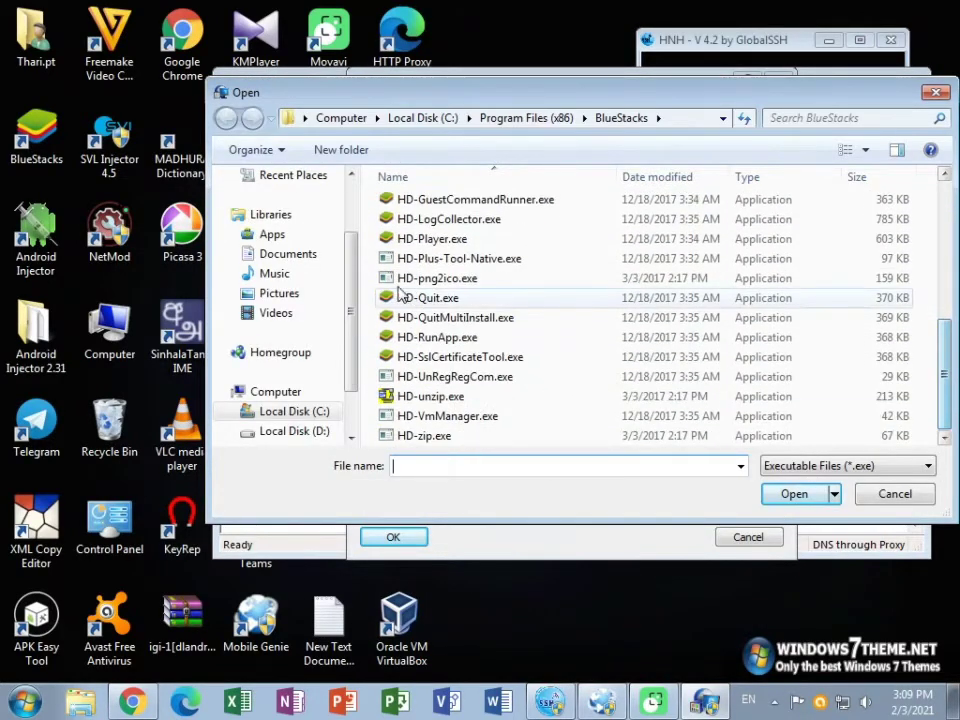
pyautogui.click(455, 317)
pyautogui.click(793, 495)
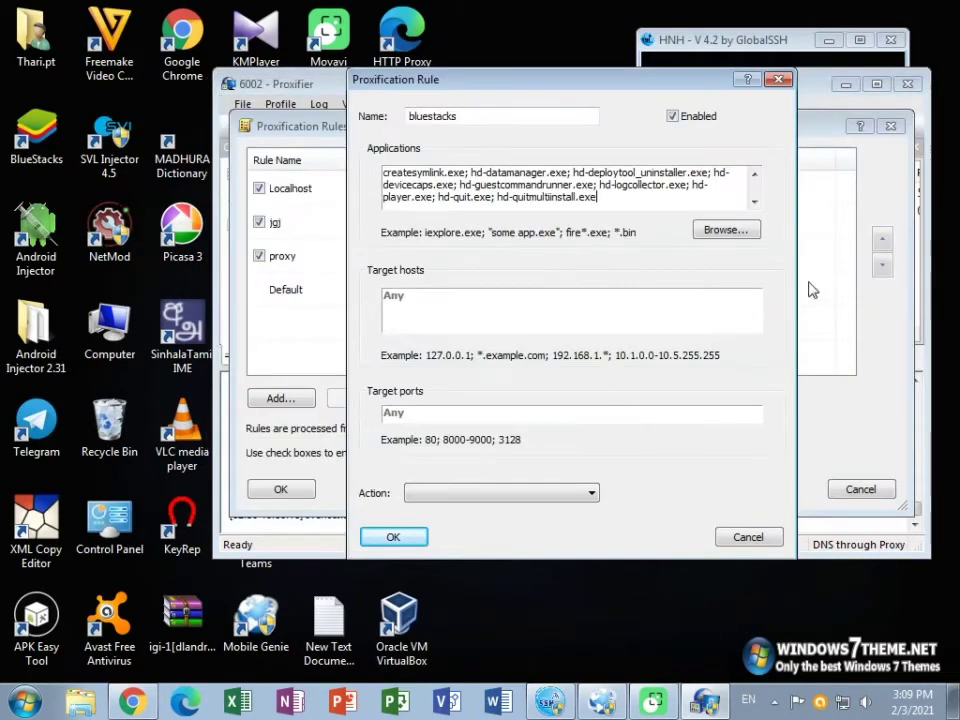
# Add HD-QuitMultiInstall.exe from the BlueStacks folder to the rule's applications a second time.
pyautogui.click(752, 236)
pyautogui.scroll(-6, 943, 274)
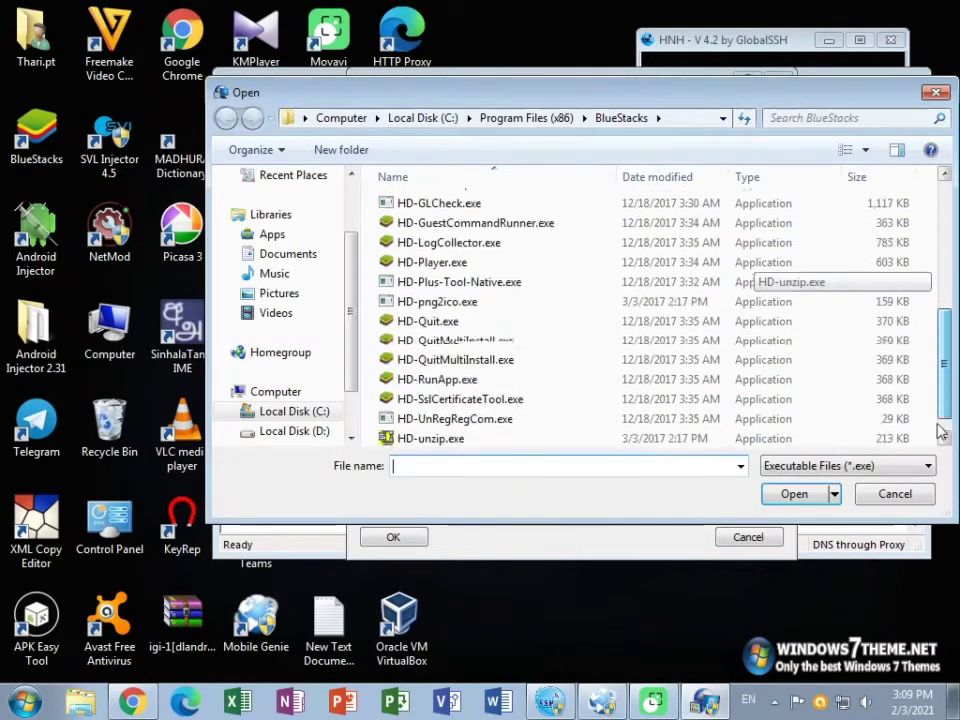
pyautogui.scroll(6, 943, 274)
pyautogui.moveTo(950, 269); pyautogui.dragTo(945, 422)
pyautogui.click(437, 318)
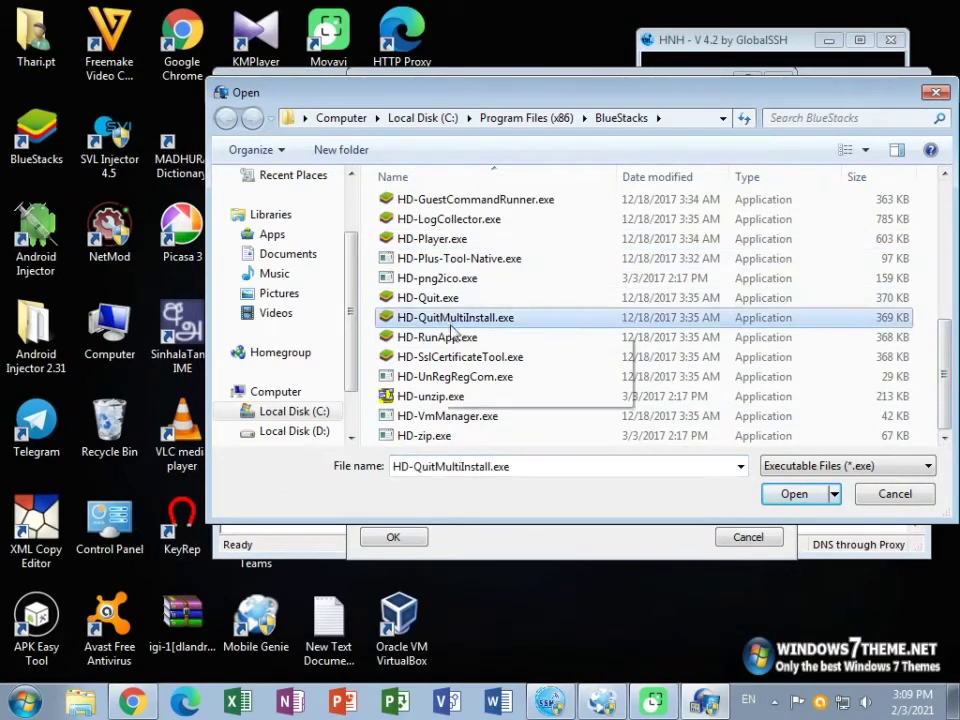
pyautogui.click(794, 493)
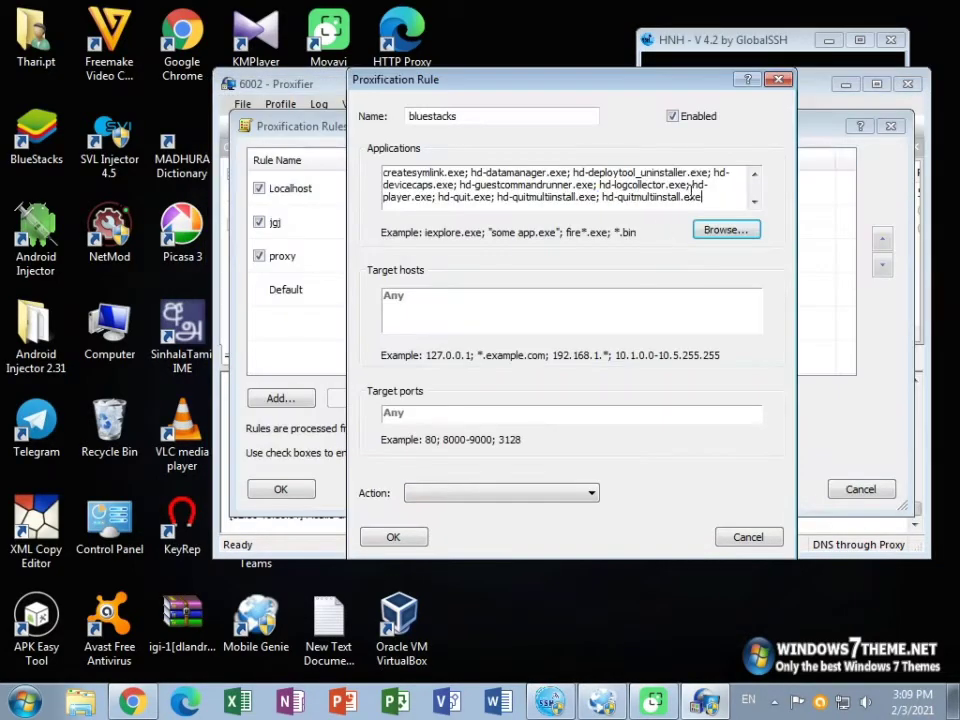
# Add HD-RunApp.exe and HD-SslCertificateTool.exe from the BlueStacks folder to the rule's applications.
pyautogui.click(707, 233)
pyautogui.scroll(-6, 909, 268)
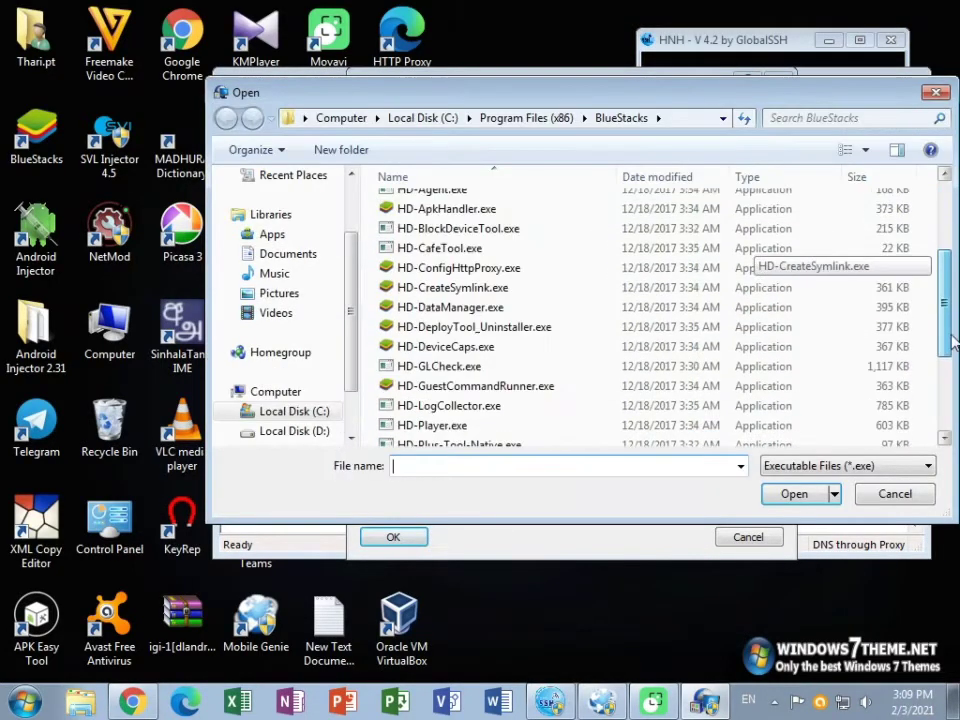
pyautogui.click(592, 339)
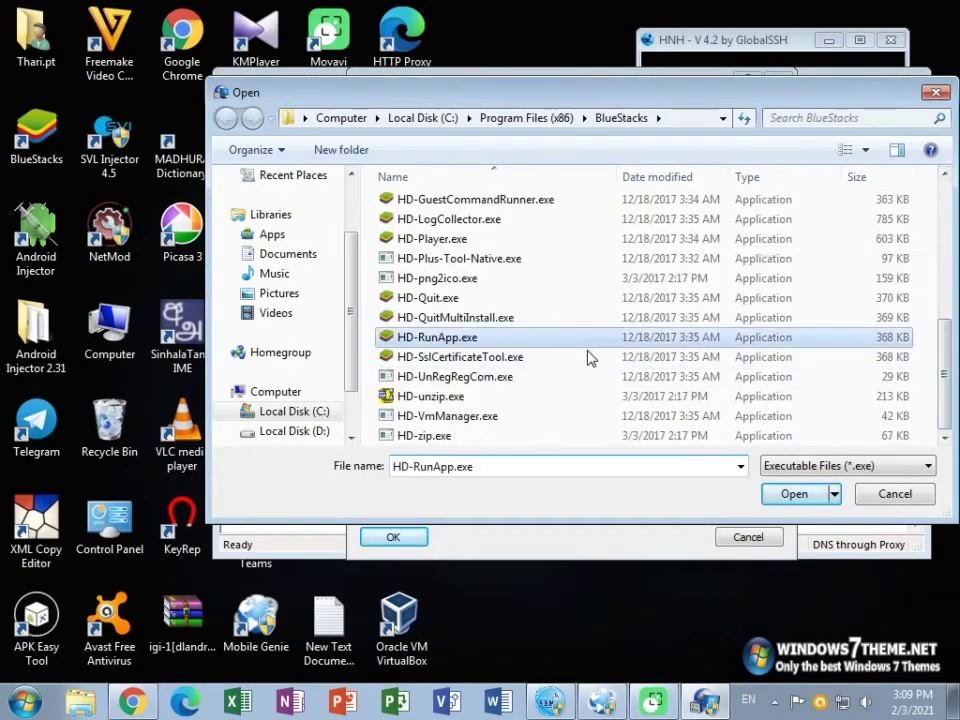
pyautogui.click(794, 494)
pyautogui.click(750, 234)
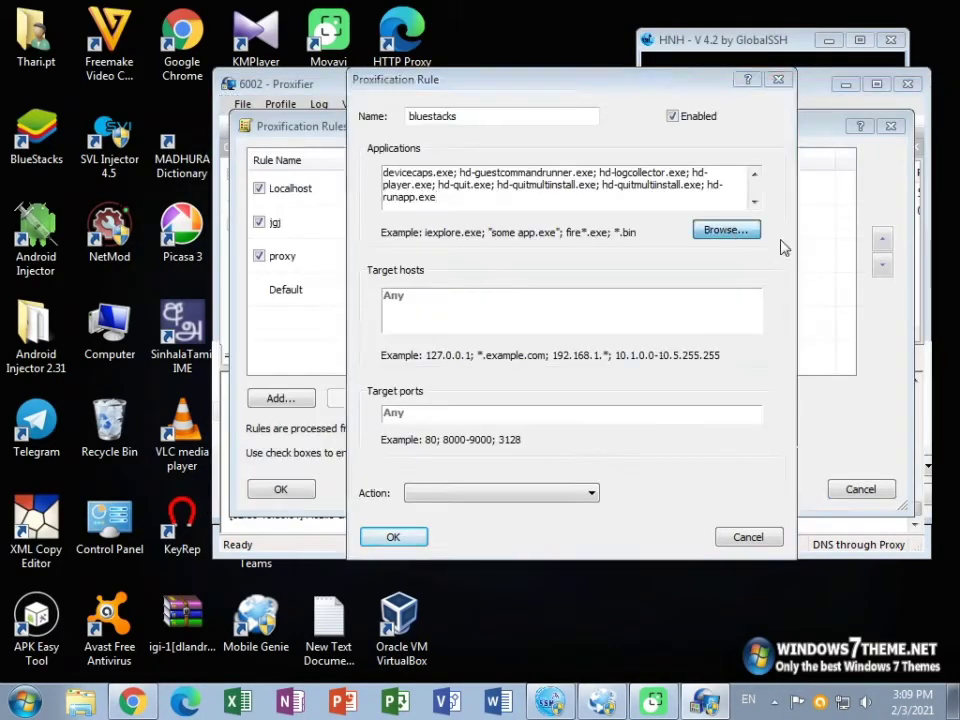
pyautogui.scroll(-7, 946, 265)
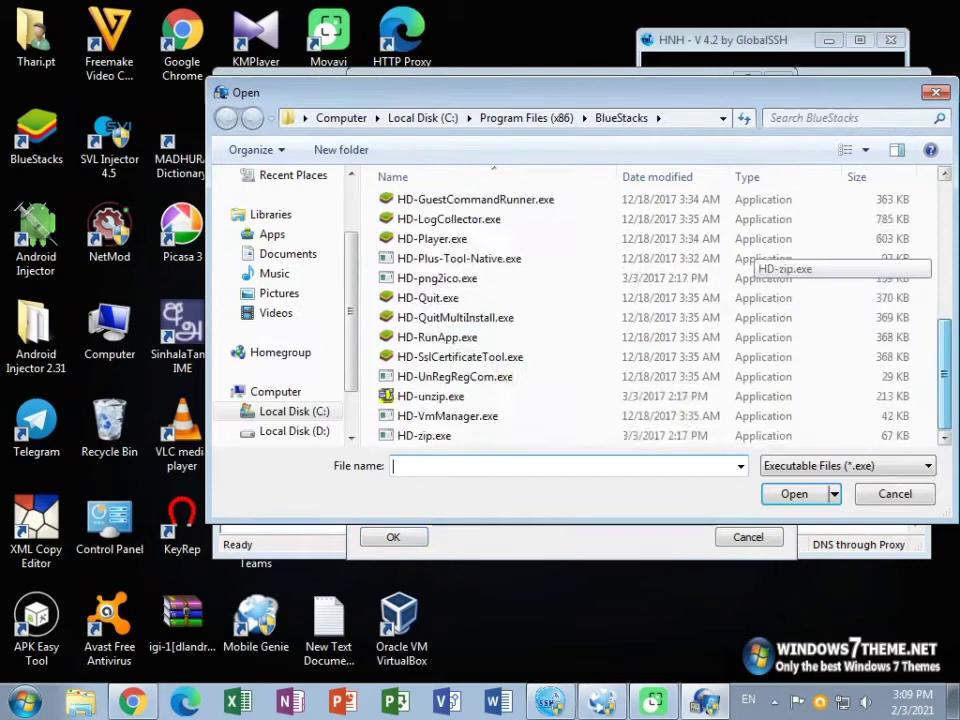
pyautogui.click(600, 357)
pyautogui.click(835, 493)
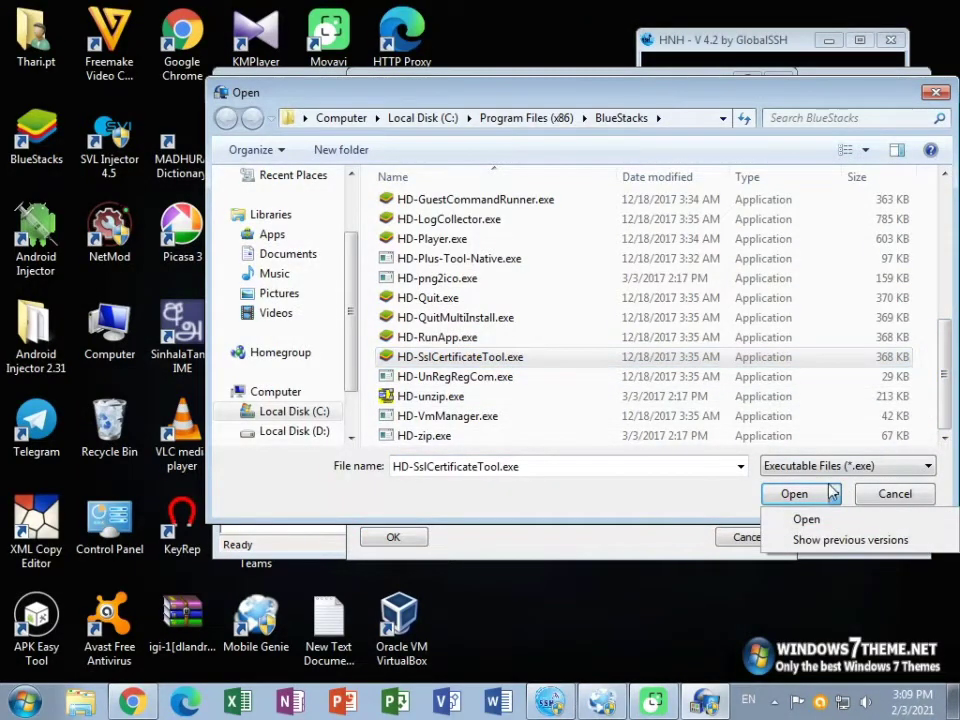
pyautogui.click(831, 491)
pyautogui.click(795, 494)
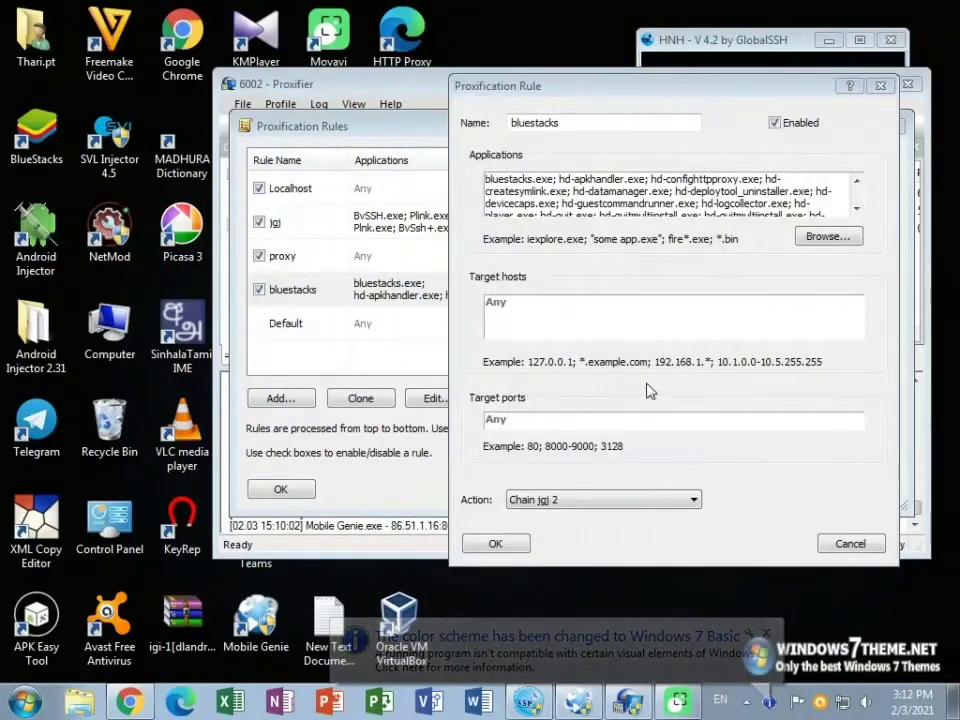
# Set the target hosts of the bluestacks rule to 127.0.0.1.
pyautogui.click(560, 301)
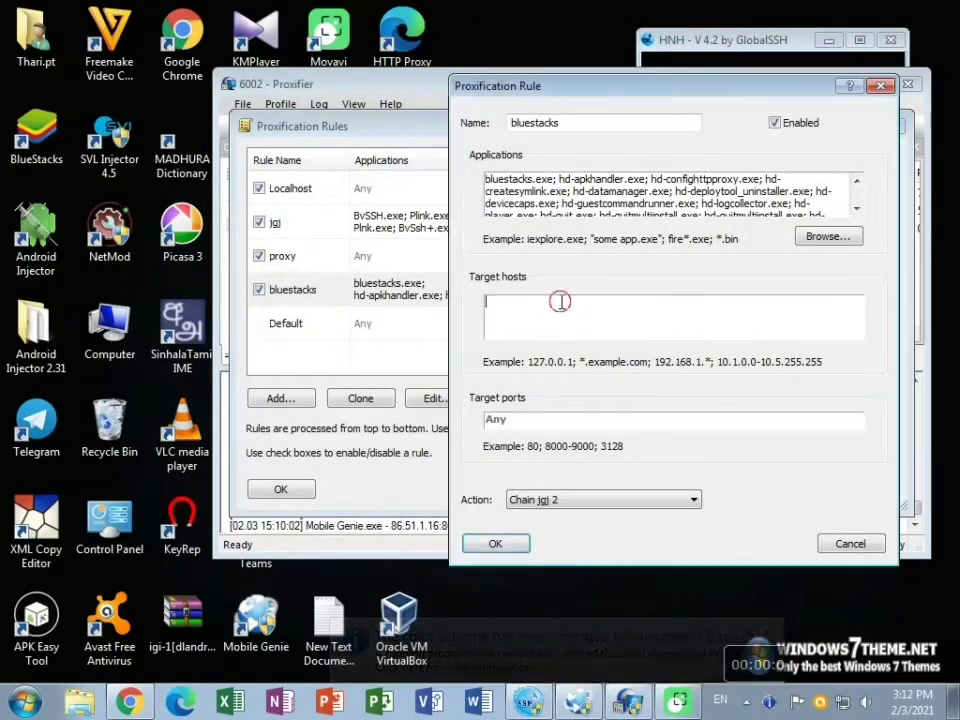
pyautogui.click(489, 300)
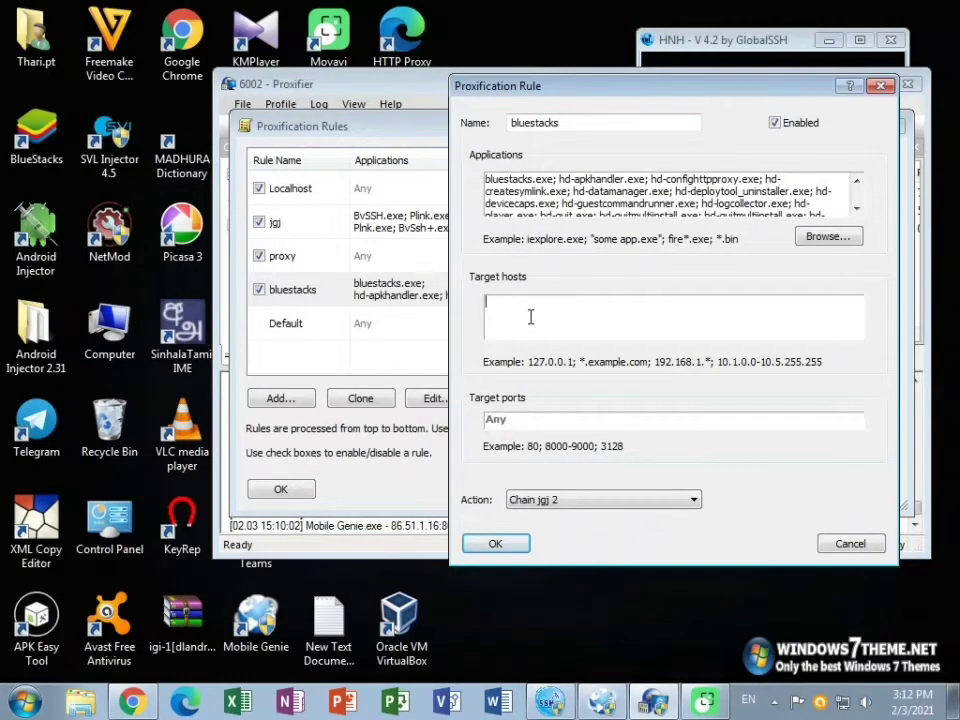
pyautogui.write('127.0.0.1')
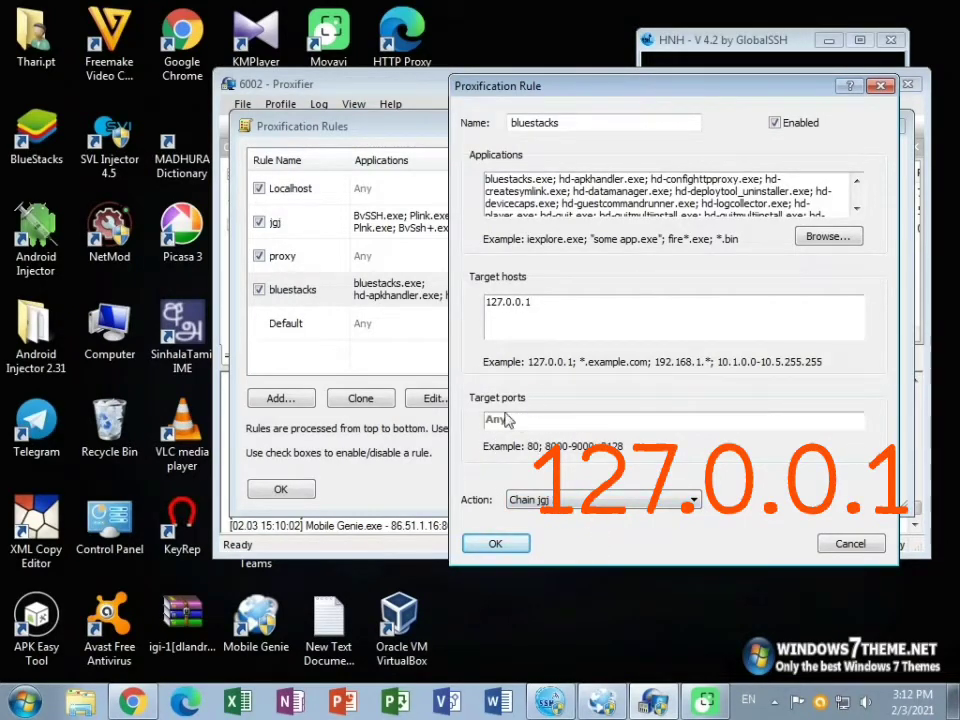
# Set the bluestacks rule's action to Chain jgj 2 and save the proxification rules.
pyautogui.click(584, 503)
pyautogui.click(546, 517)
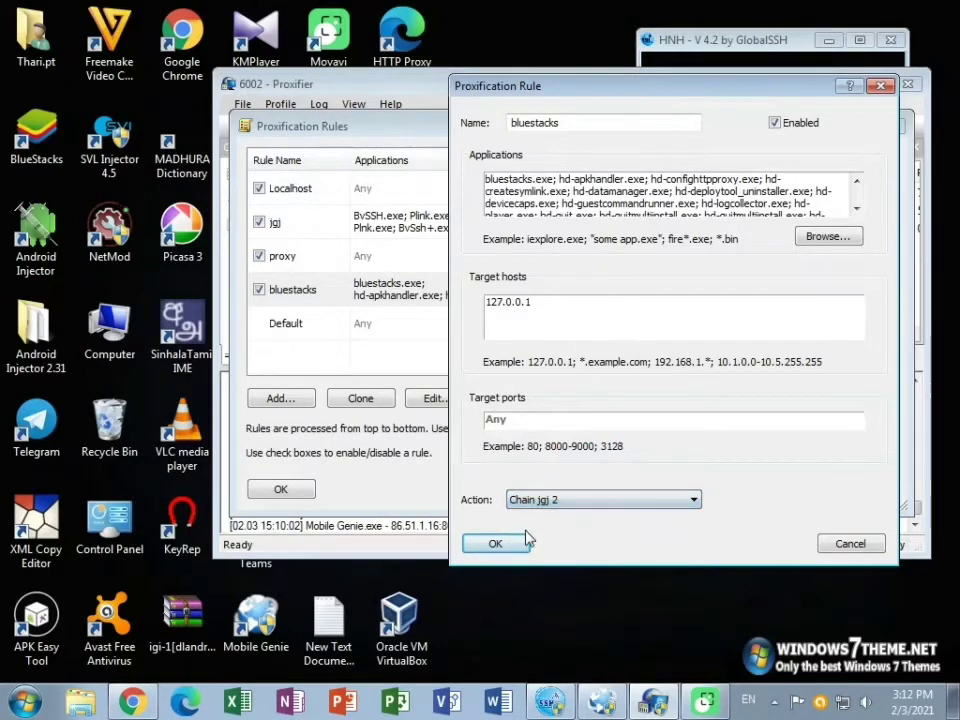
pyautogui.click(508, 546)
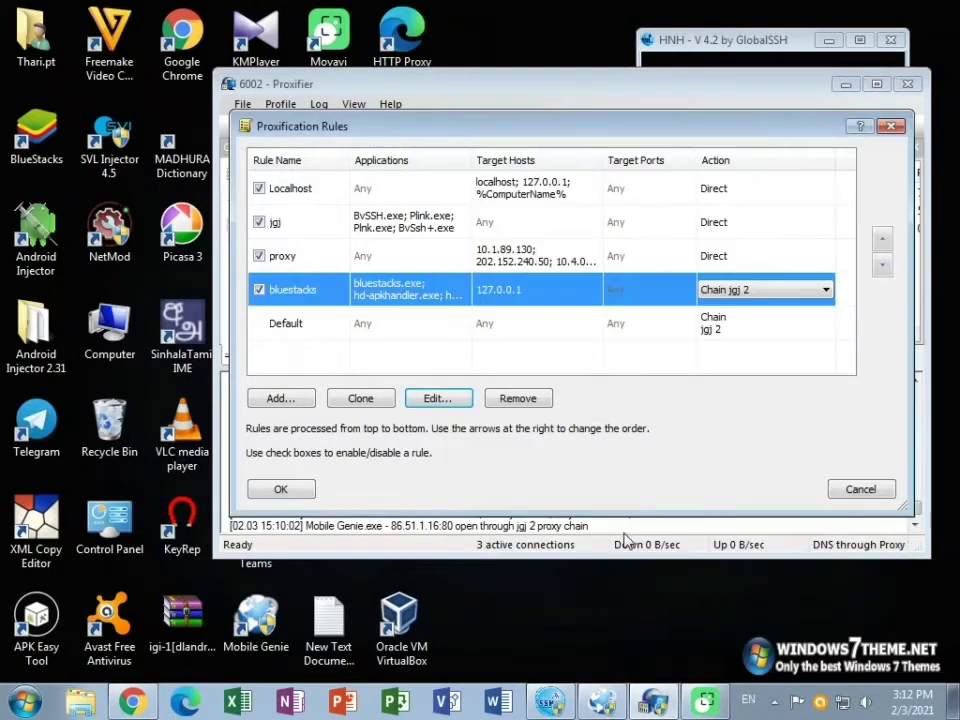
pyautogui.click(298, 490)
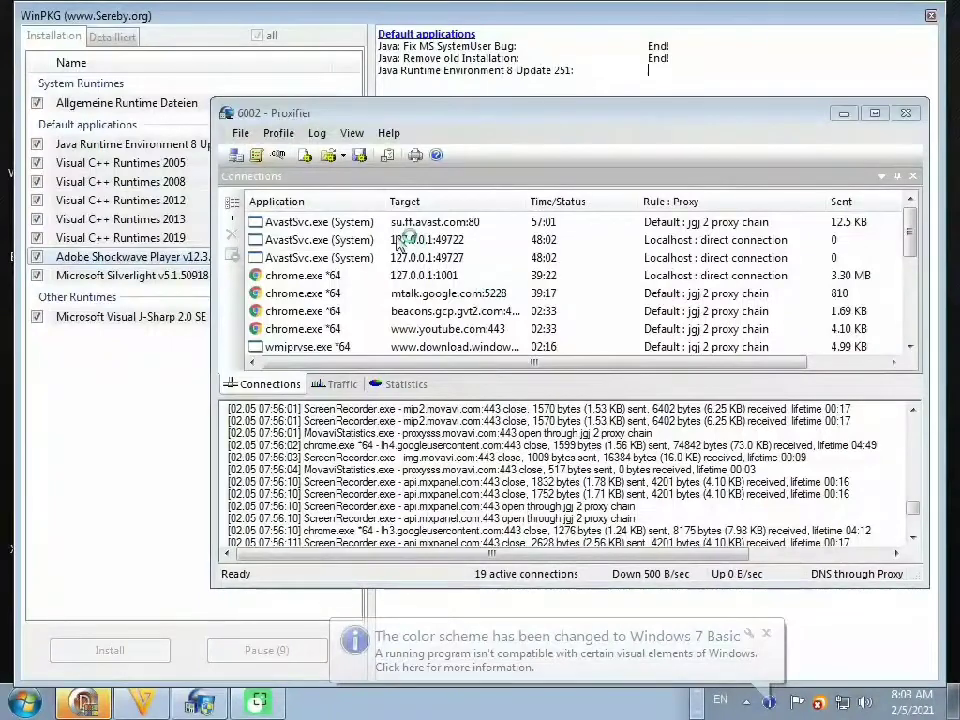
# Set the DNS name list in Name Resolution to Resolve ONLY the following and accept the change despite the local names.
pyautogui.click(279, 133)
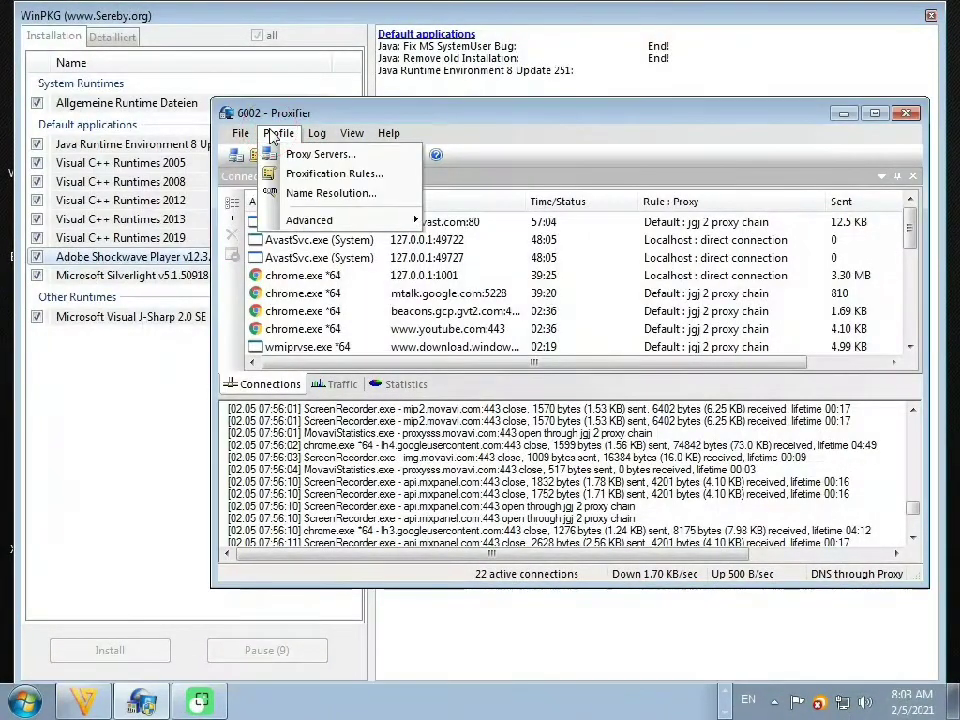
pyautogui.click(336, 195)
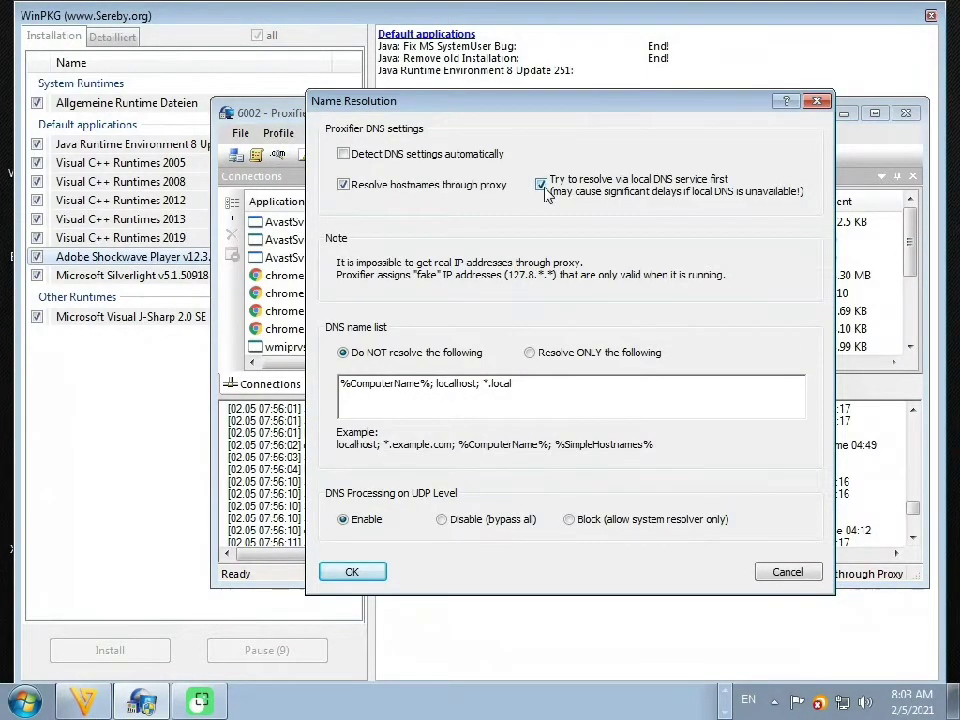
pyautogui.click(531, 355)
pyautogui.click(374, 571)
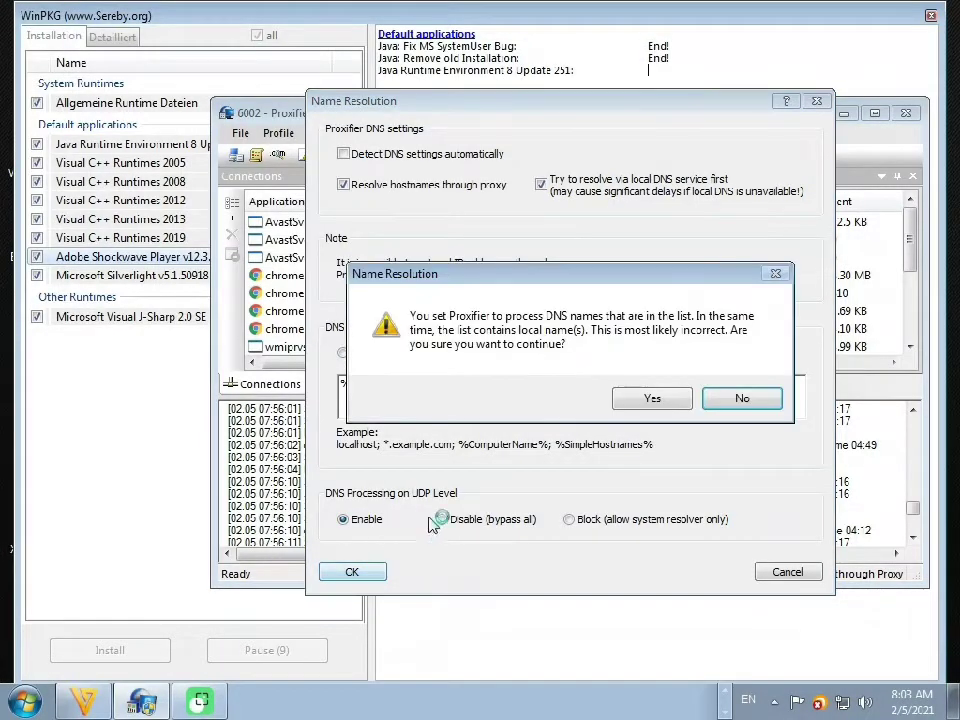
pyautogui.click(654, 397)
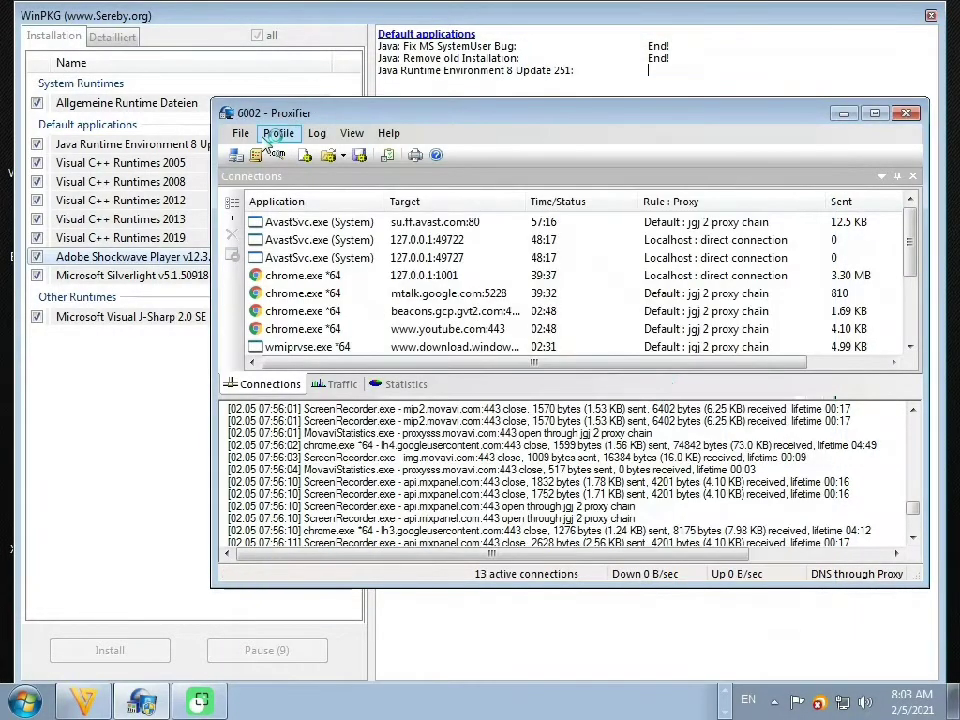
# Save the Proxifier profile under its existing name 6002, overwrite the earlier version and close the Proxifier window.
pyautogui.click(241, 136)
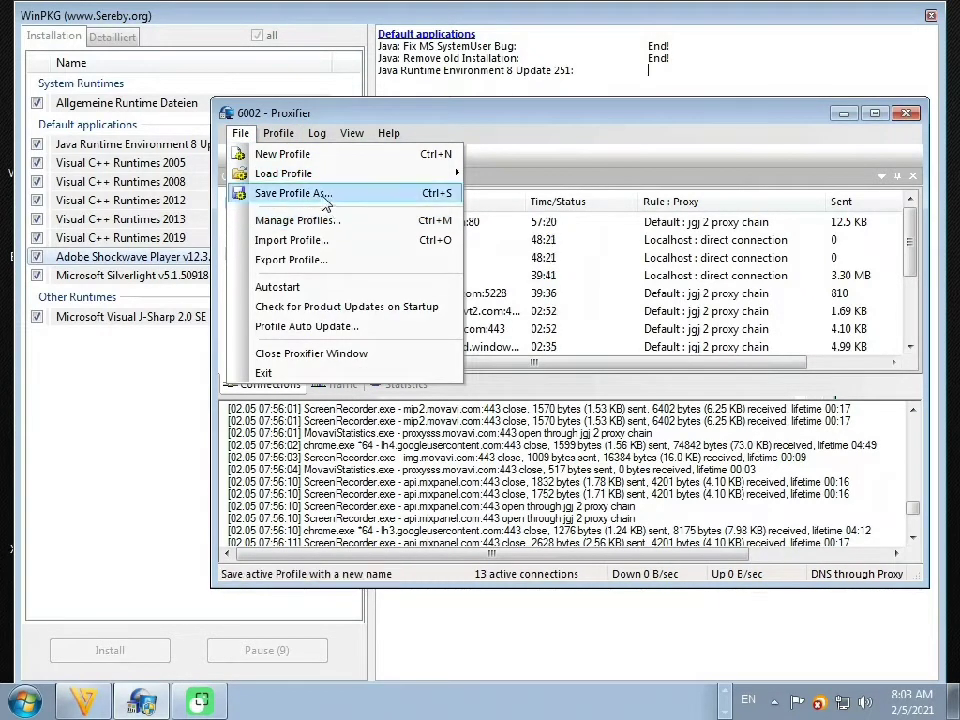
pyautogui.click(420, 193)
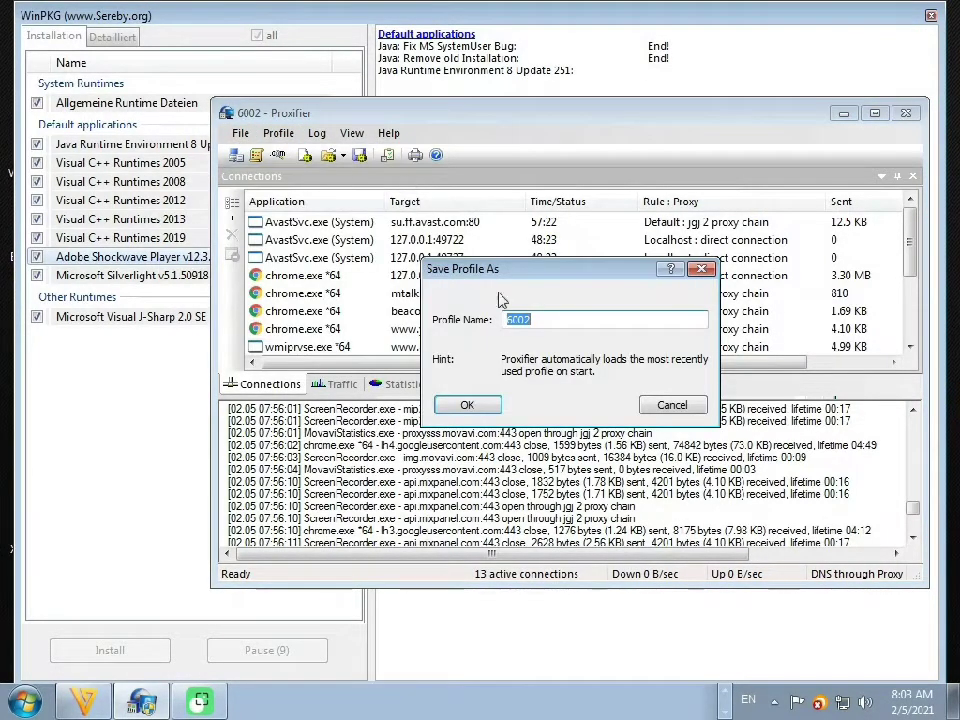
pyautogui.click(462, 407)
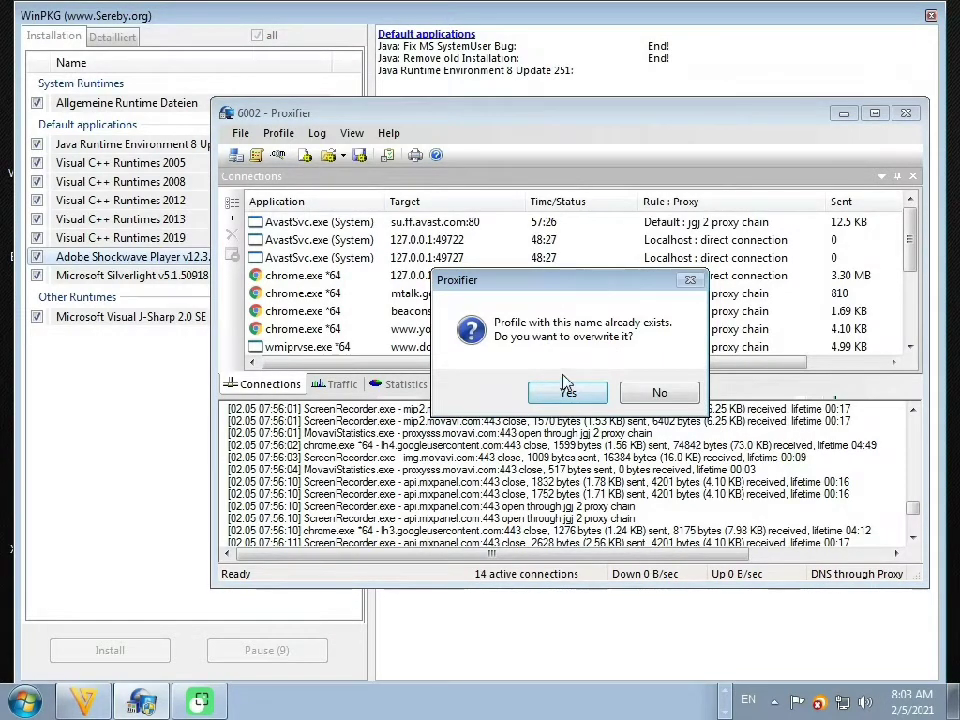
pyautogui.click(562, 395)
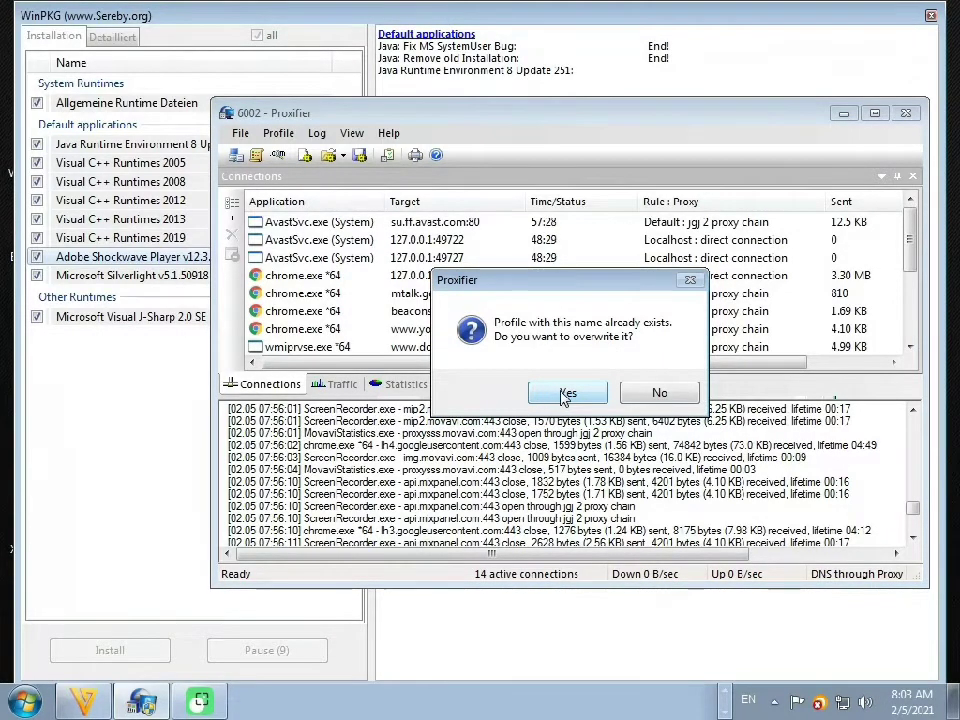
pyautogui.click(912, 115)
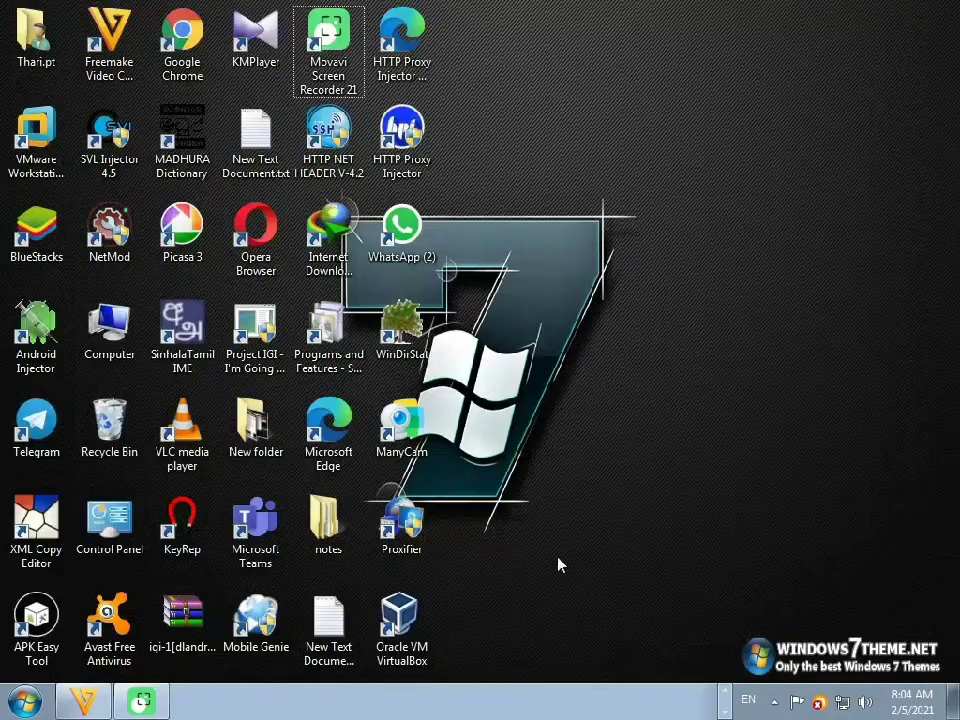
# Launch BlueStacks from the desktop and refresh the desktop while its engine starts.
pyautogui.doubleClick(62, 238)
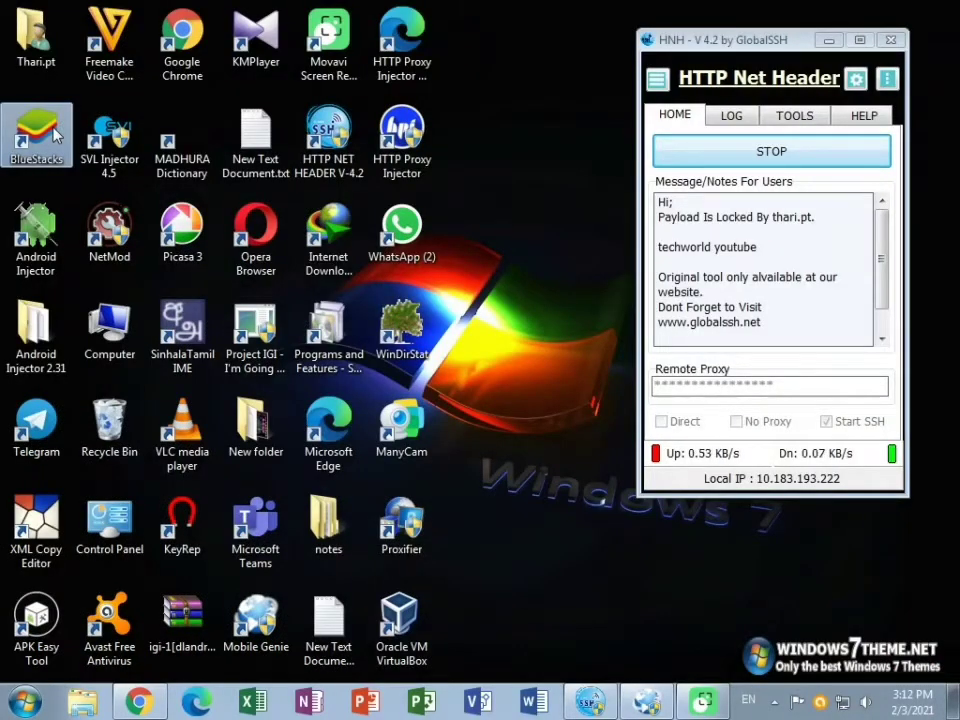
pyautogui.doubleClick(55, 135)
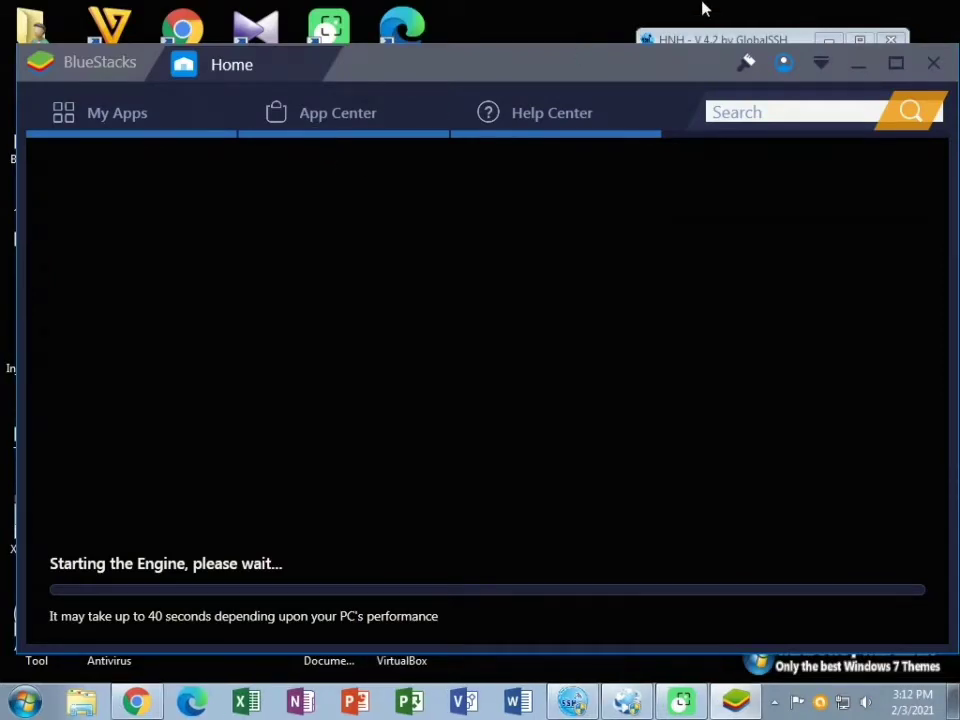
pyautogui.rightClick(582, 9)
pyautogui.click(630, 55)
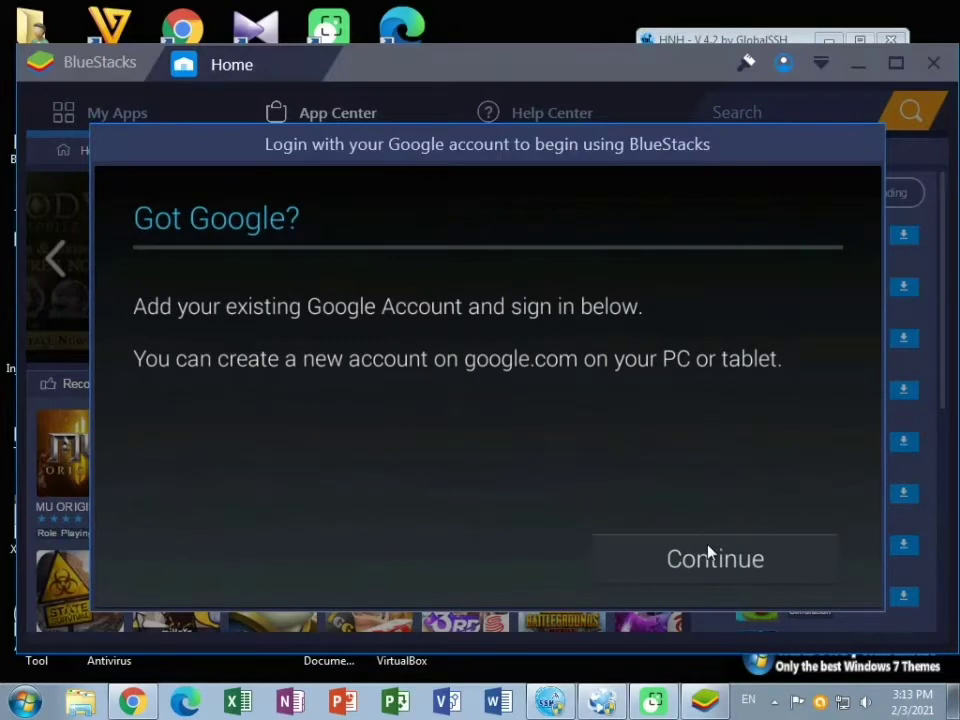
# Sign in to BlueStacks with the Google account's e-mail and password, accept the terms of service and retry the sign-in.
pyautogui.click(738, 543)
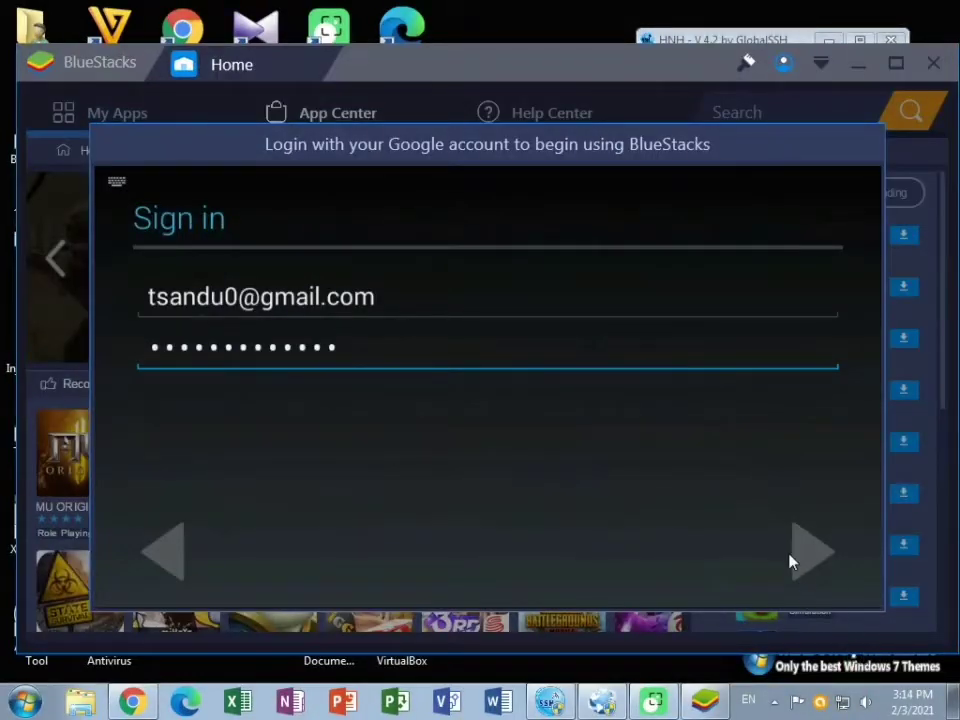
pyautogui.click(790, 558)
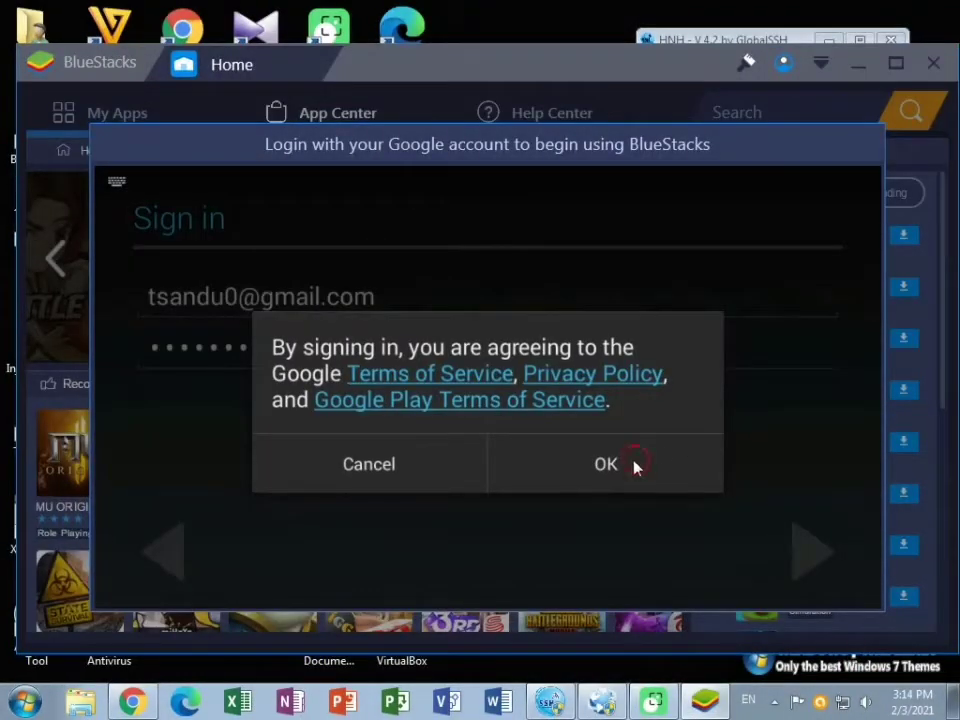
pyautogui.click(634, 464)
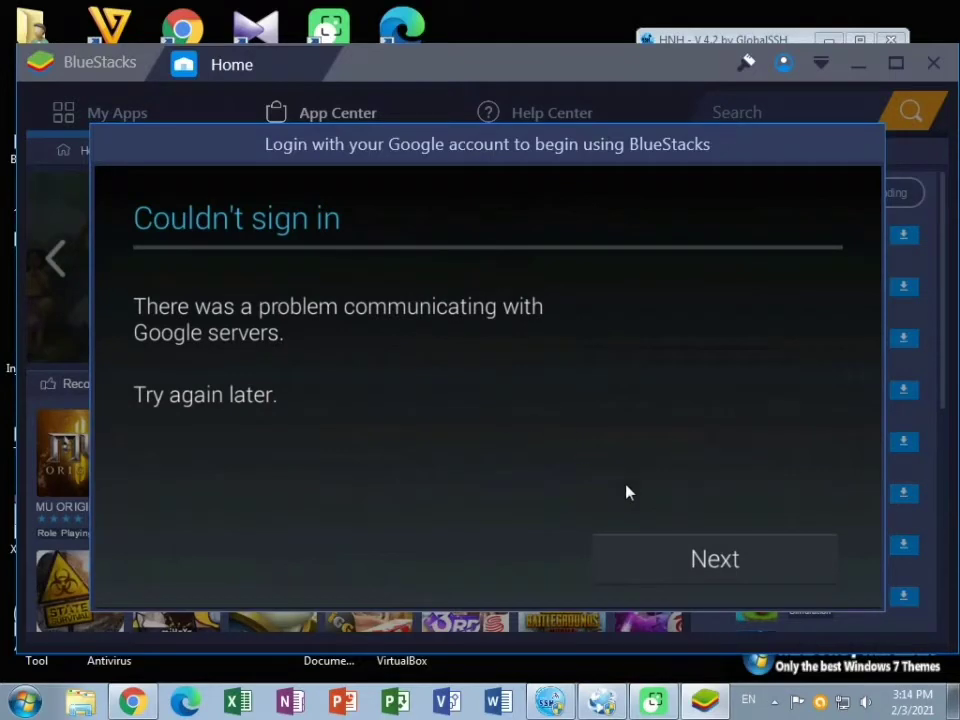
pyautogui.click(686, 559)
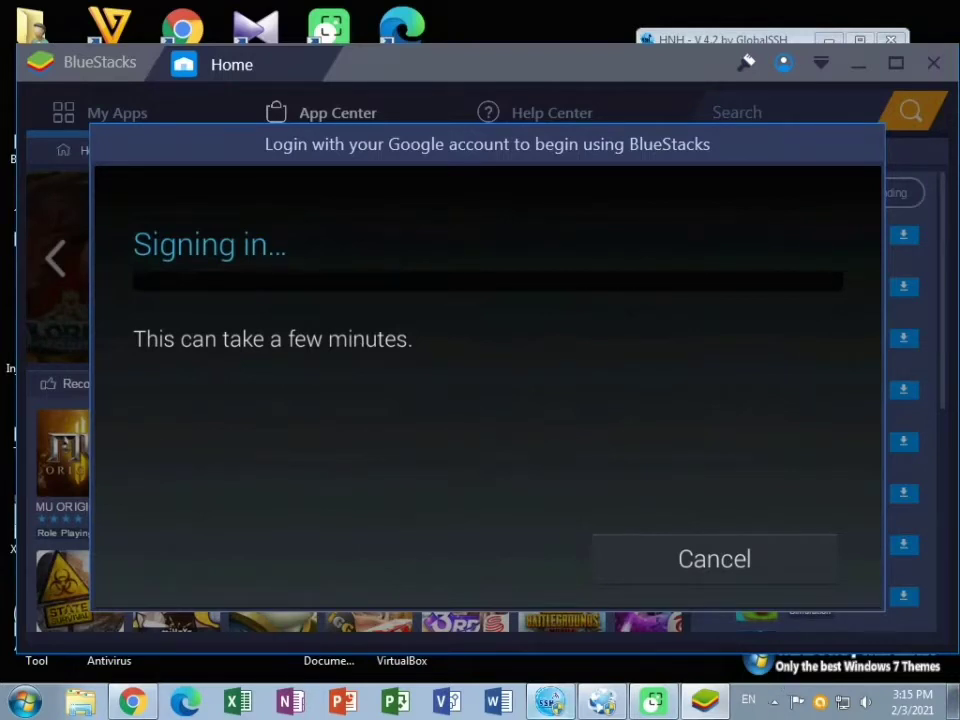
pyautogui.click(549, 706)
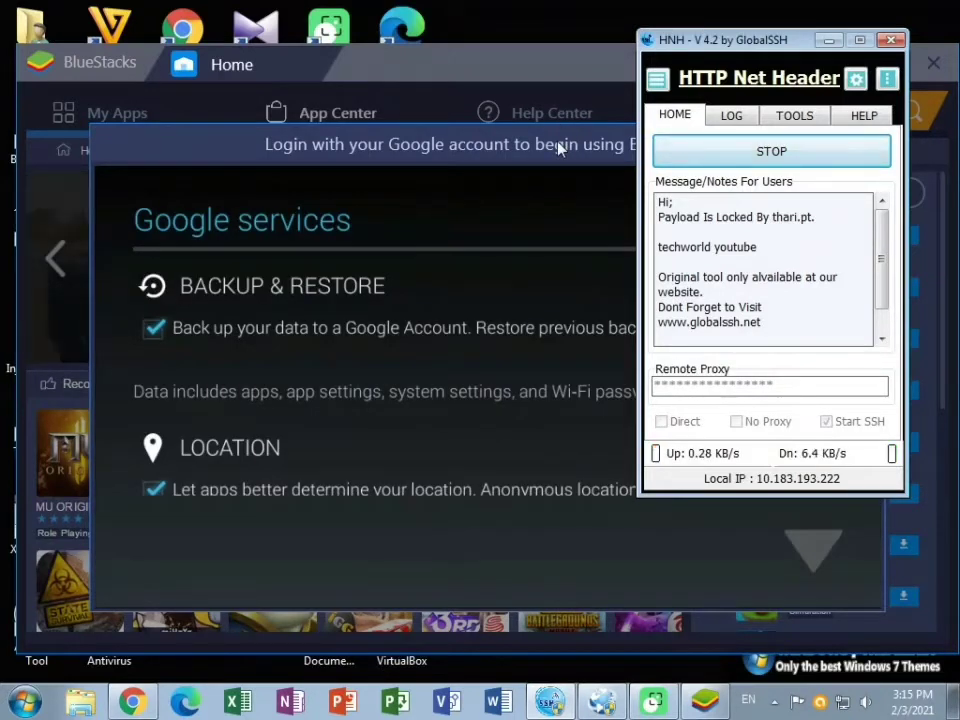
pyautogui.click(614, 246)
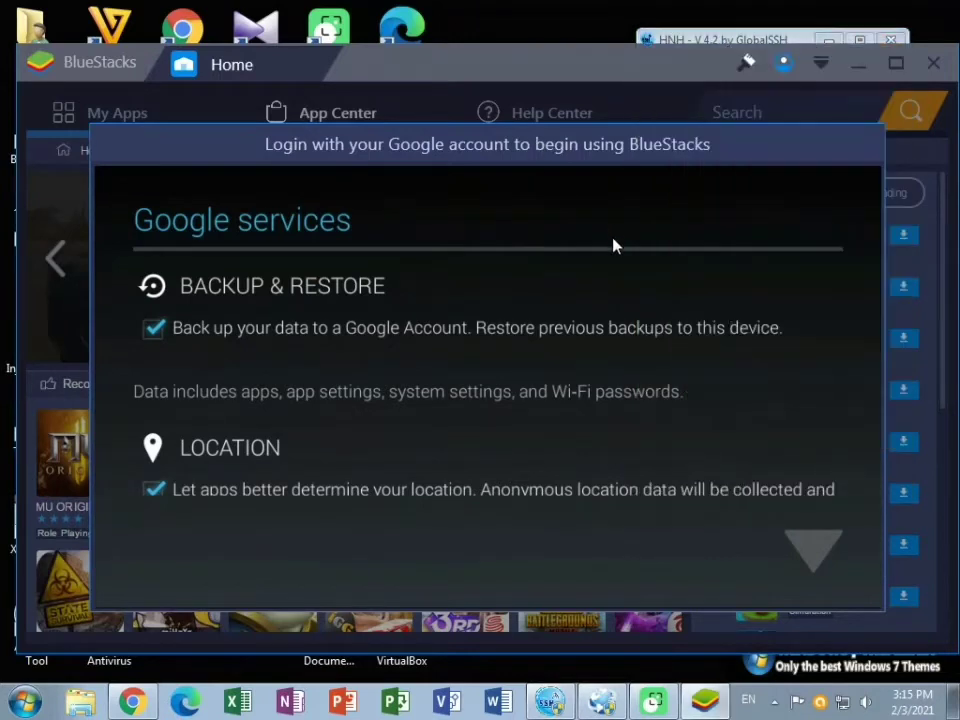
# Finish the Google account setup with the preset Google services options, without payment info, and confirm the owner's name.
pyautogui.click(810, 548)
pyautogui.click(810, 550)
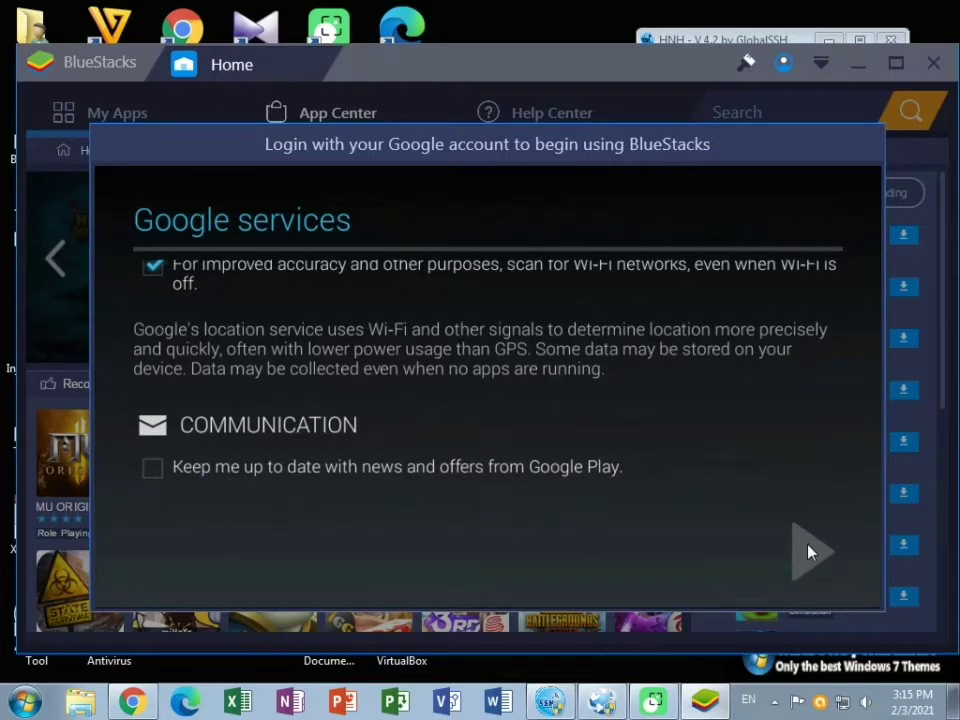
pyautogui.click(816, 556)
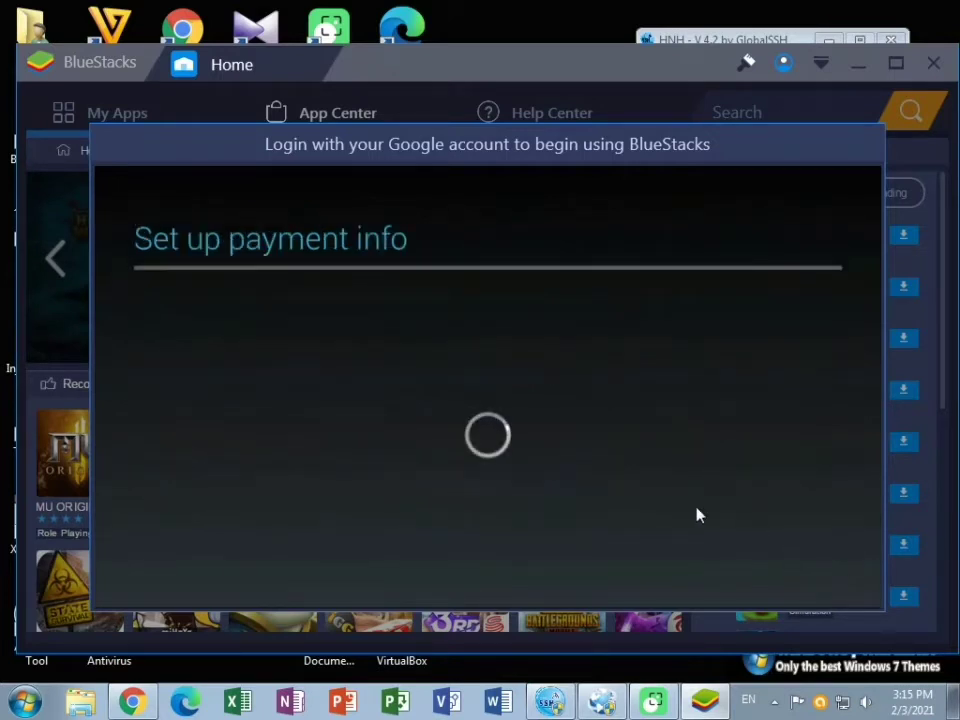
pyautogui.click(251, 558)
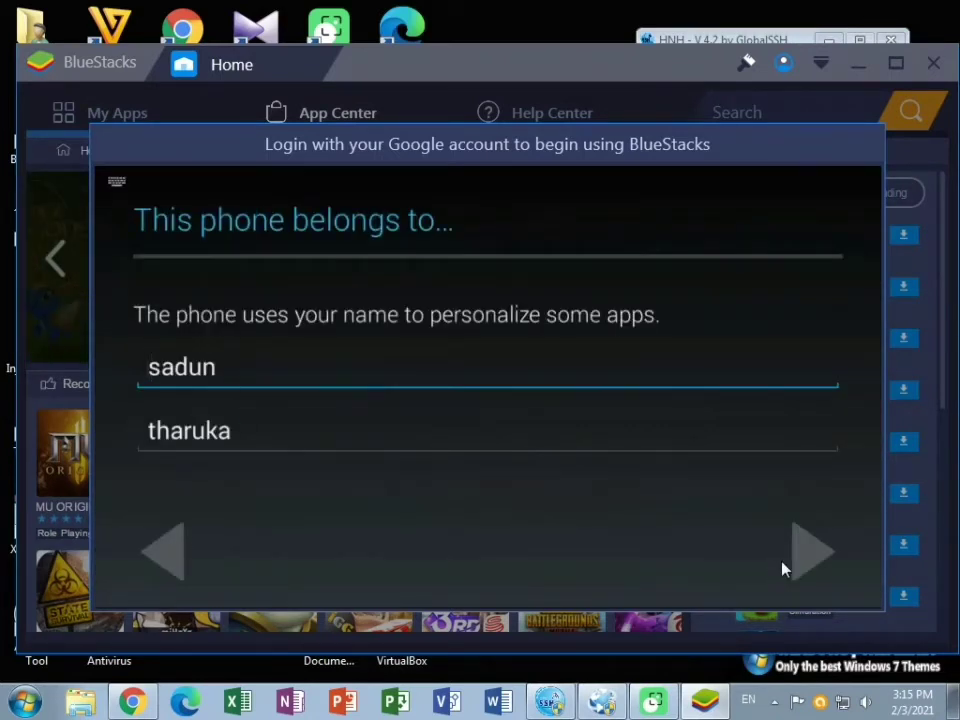
pyautogui.click(806, 553)
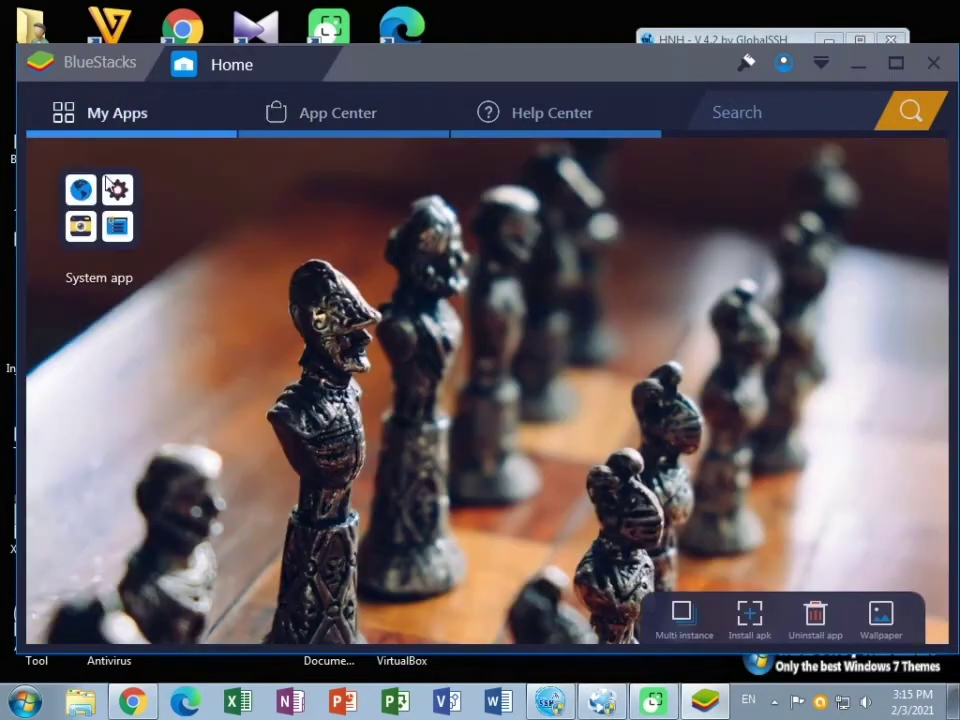
# Open Google Play from the system apps and search it for "root browser".
pyautogui.click(86, 190)
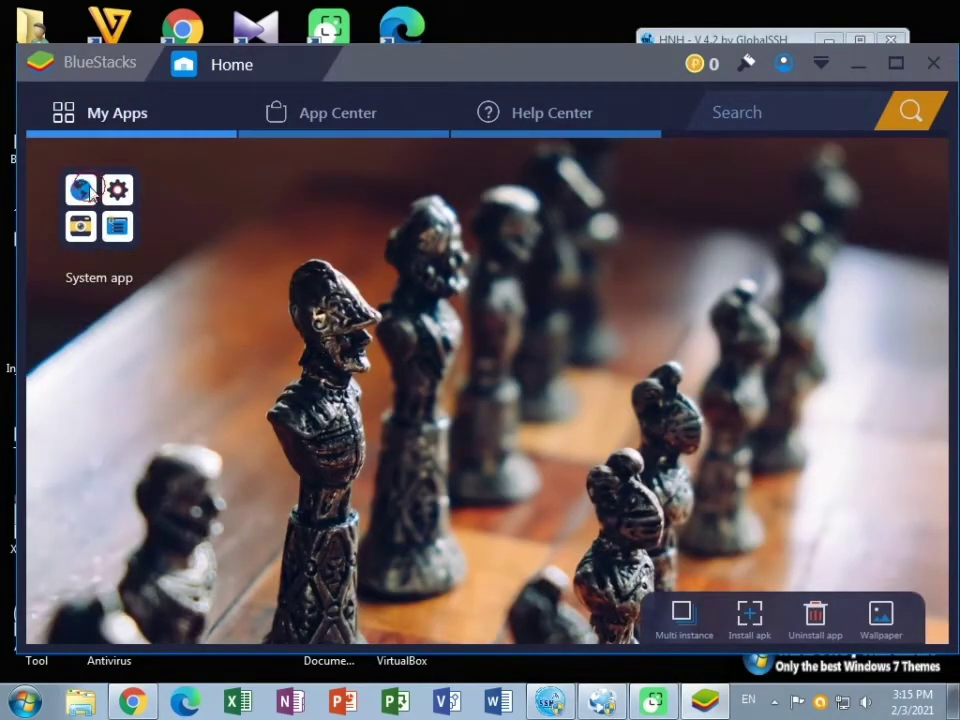
pyautogui.click(728, 230)
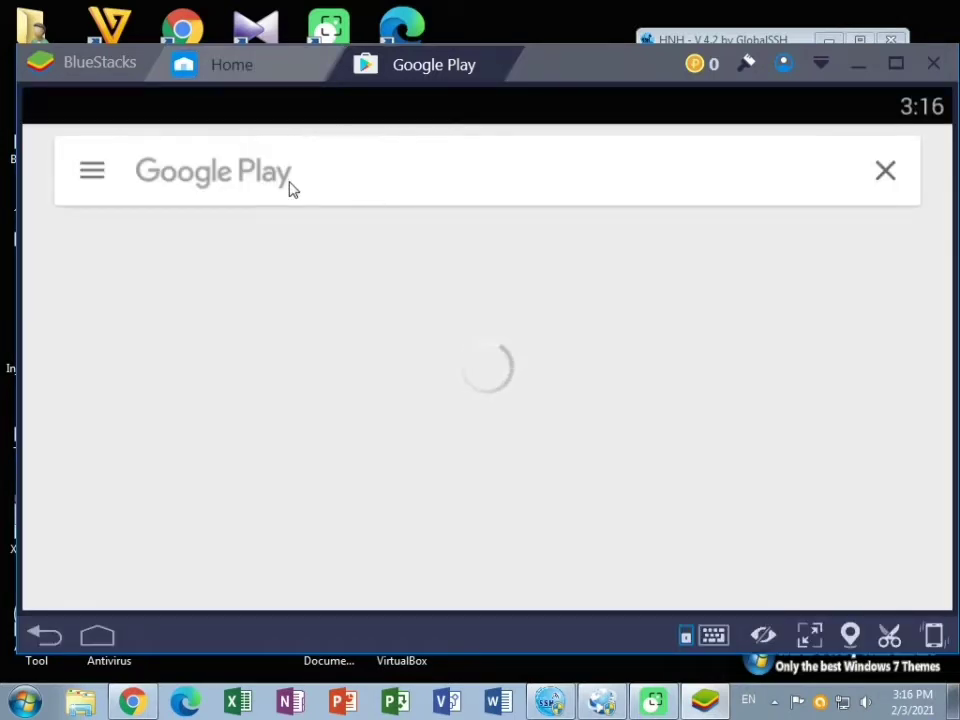
pyautogui.click(296, 186)
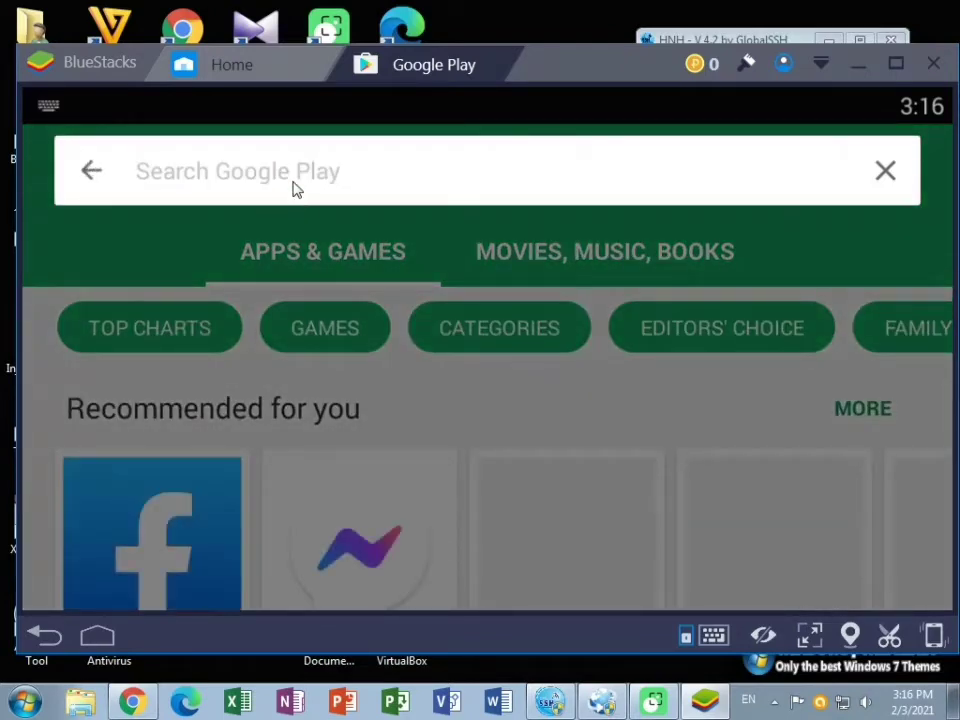
pyautogui.write('c')
pyautogui.press('BackSpace')
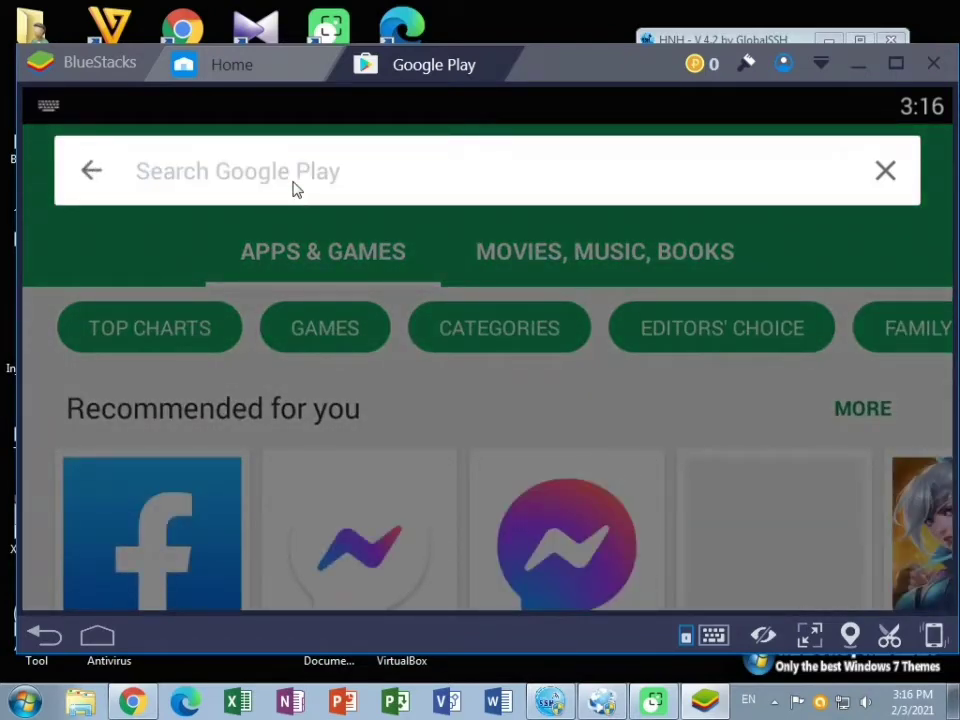
pyautogui.write('roo')
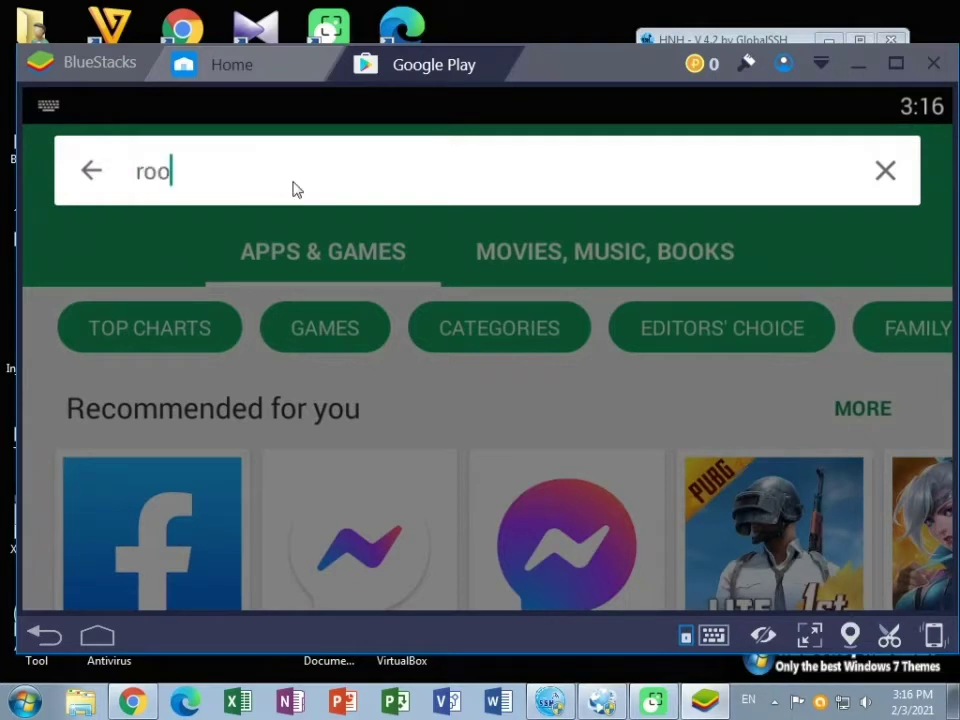
pyautogui.write('t br')
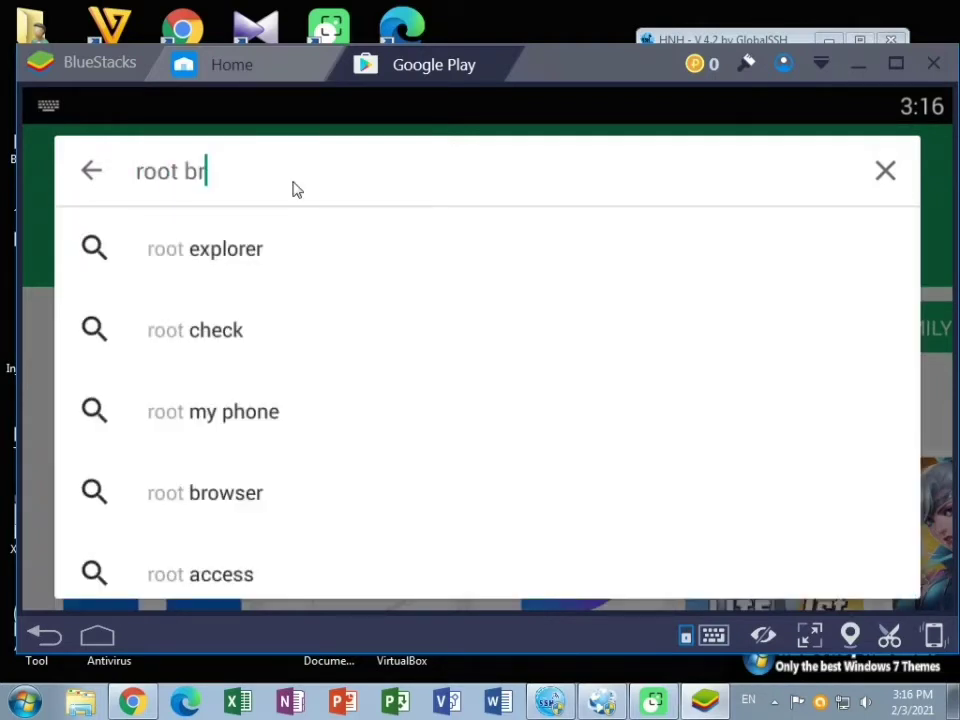
pyautogui.write('owser')
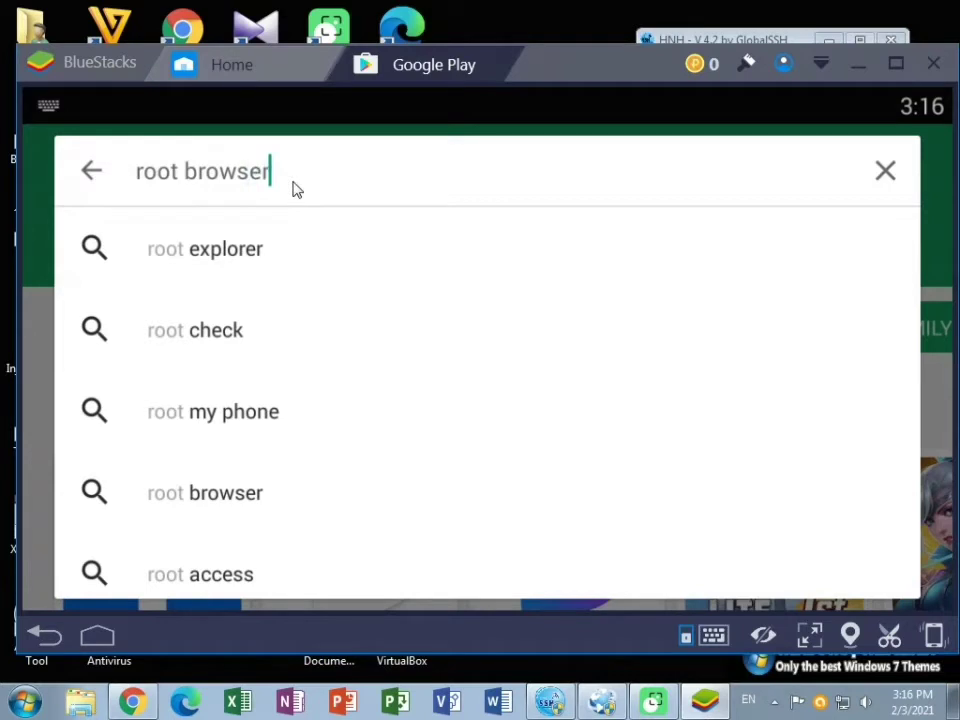
pyautogui.press('Return')
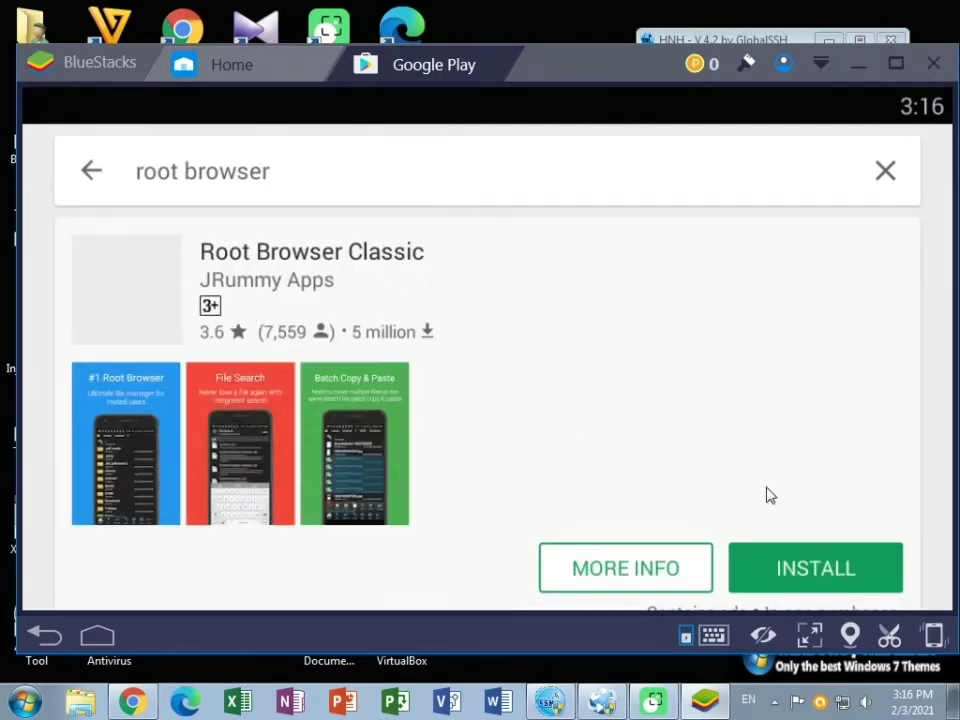
# Install Root Browser Classic by JRummy Apps, accept its requested permissions and open its store page.
pyautogui.click(793, 566)
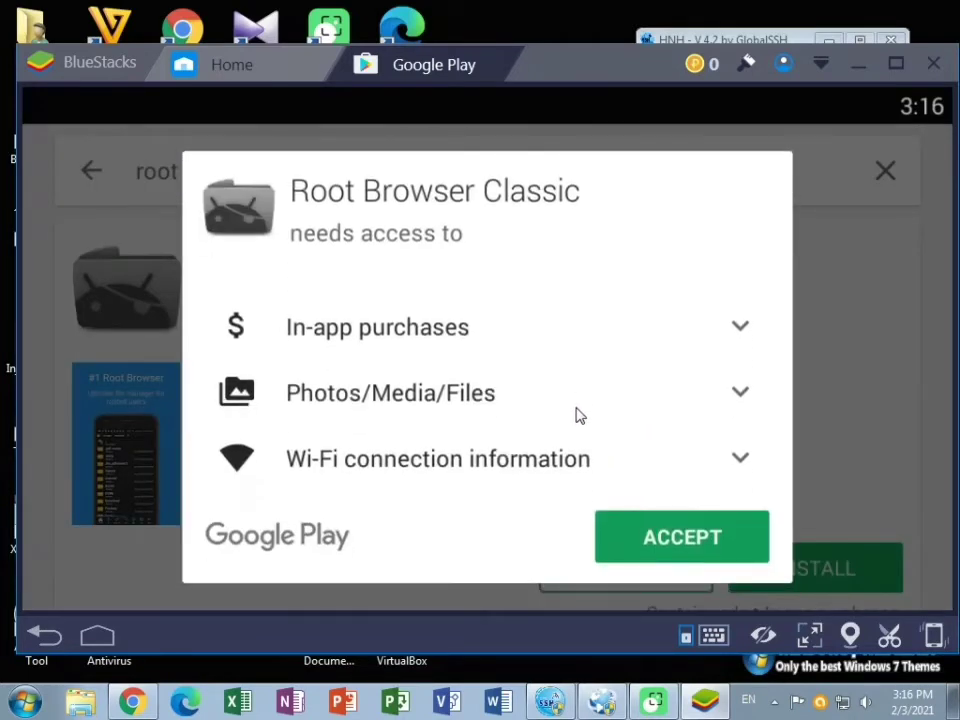
pyautogui.click(698, 550)
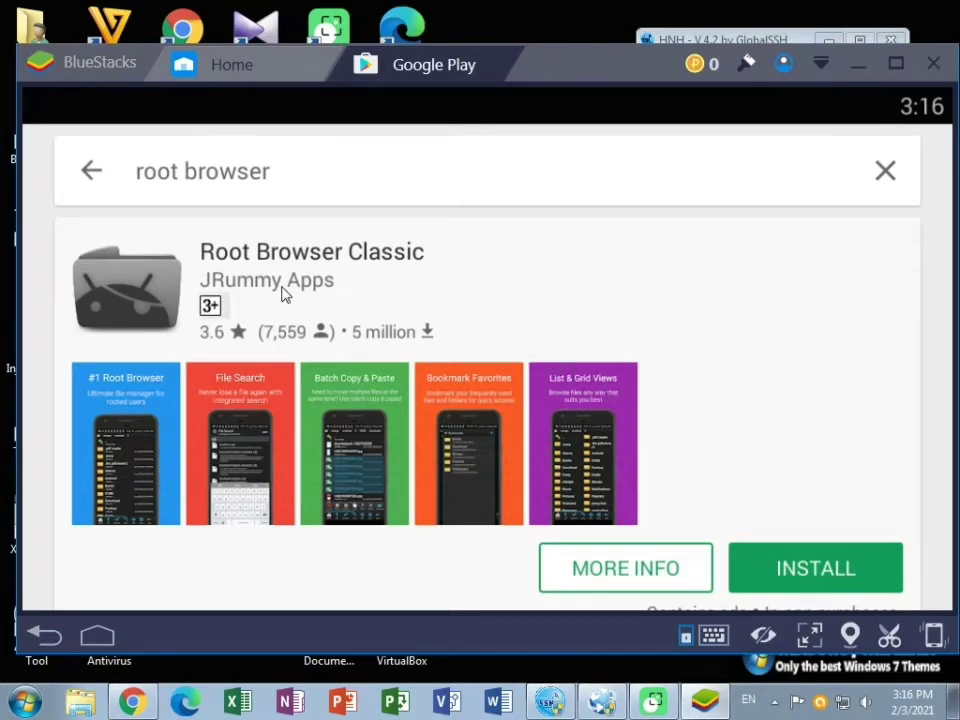
pyautogui.click(338, 300)
# Examine the Root Browser Classic store page, including its download progress, release notes and reviews, and check the Android notifications.
pyautogui.scroll(-1, 546, 375)
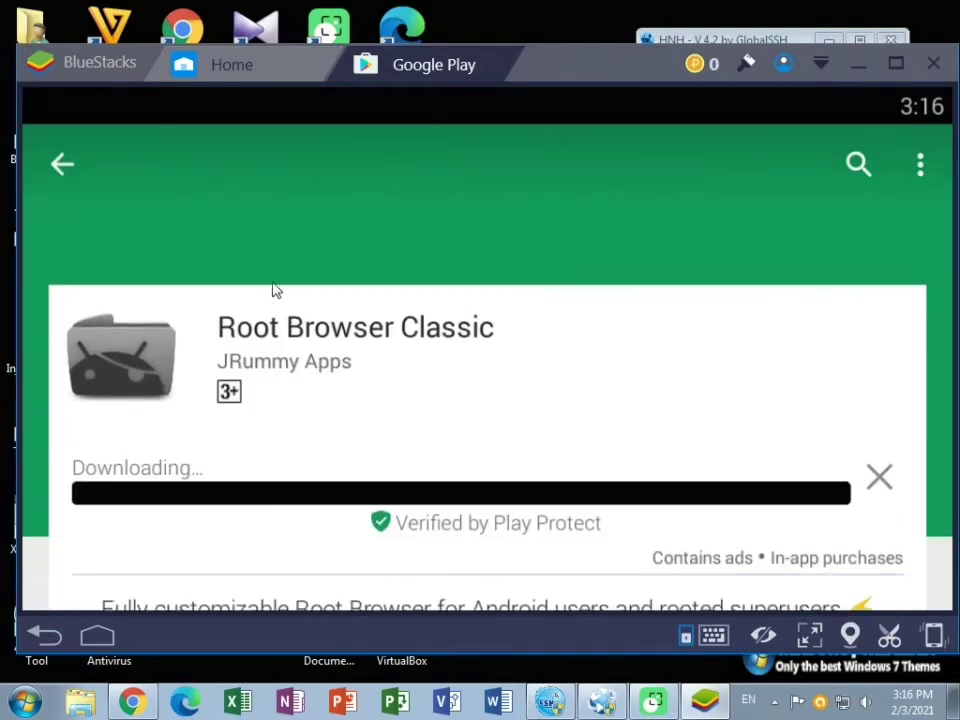
pyautogui.scroll(-1, 505, 410)
pyautogui.moveTo(508, 408); pyautogui.dragTo(484, 302)
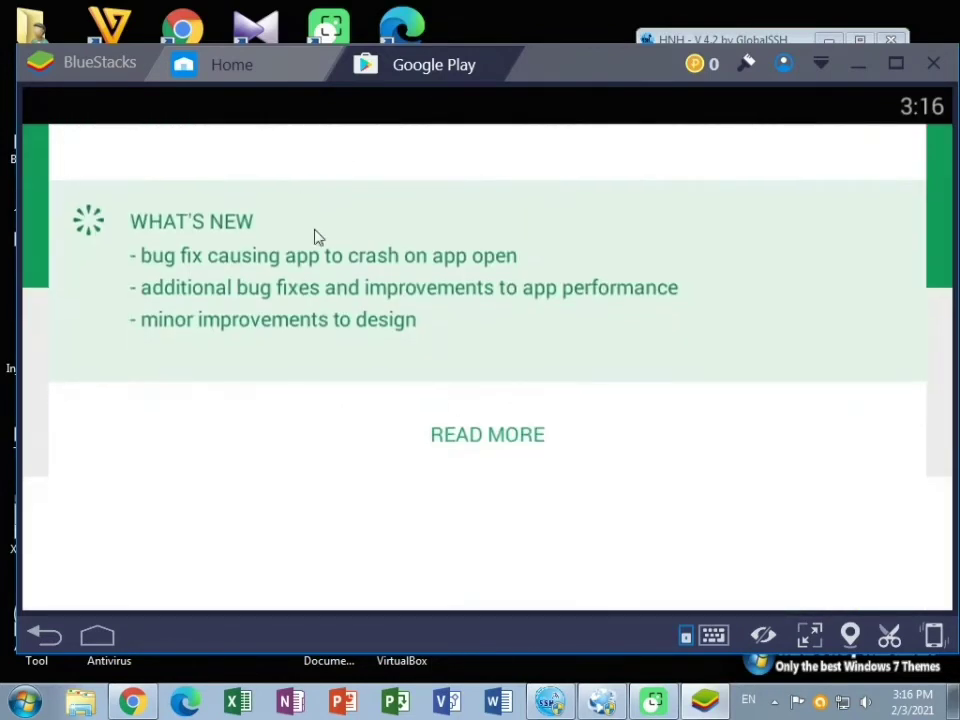
pyautogui.moveTo(315, 236); pyautogui.dragTo(471, 317)
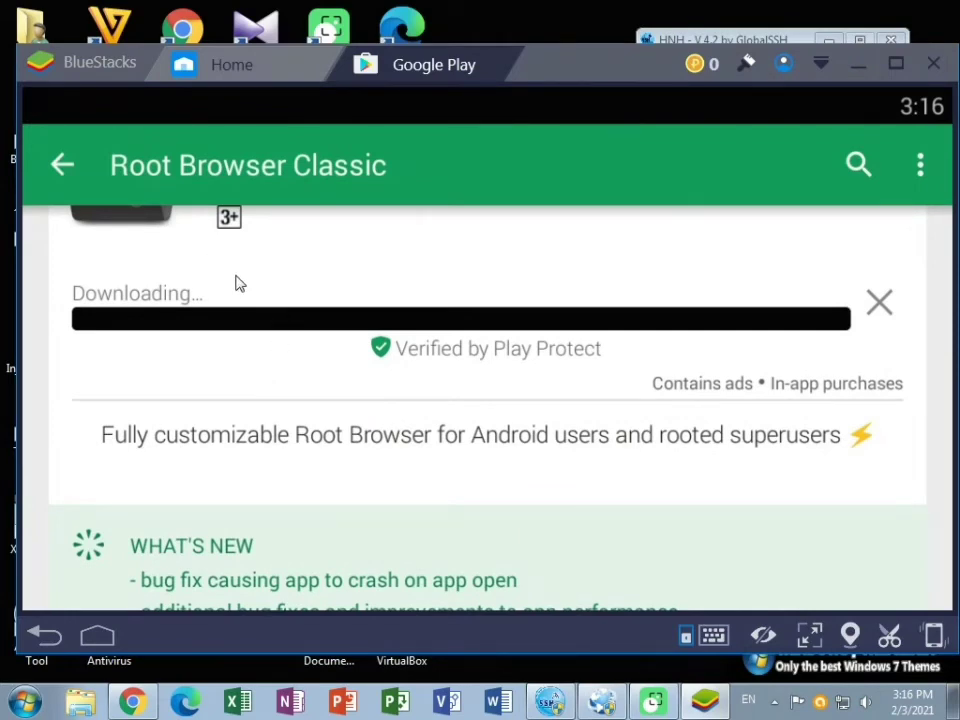
pyautogui.scroll(1, 264, 298)
pyautogui.scroll(3, 268, 300)
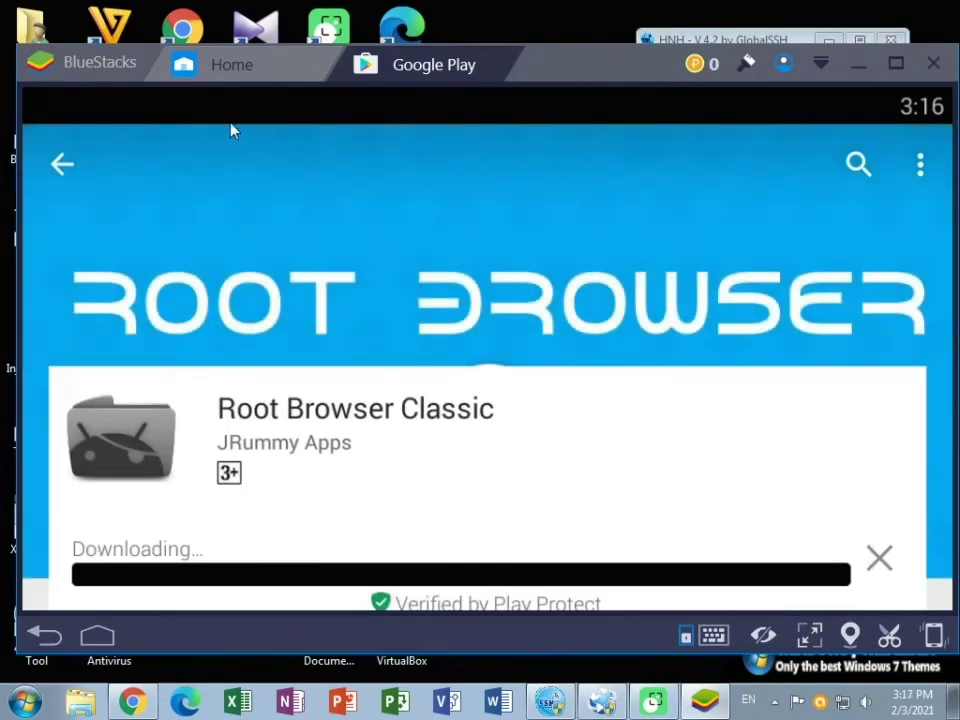
pyautogui.moveTo(290, 100); pyautogui.dragTo(300, 291)
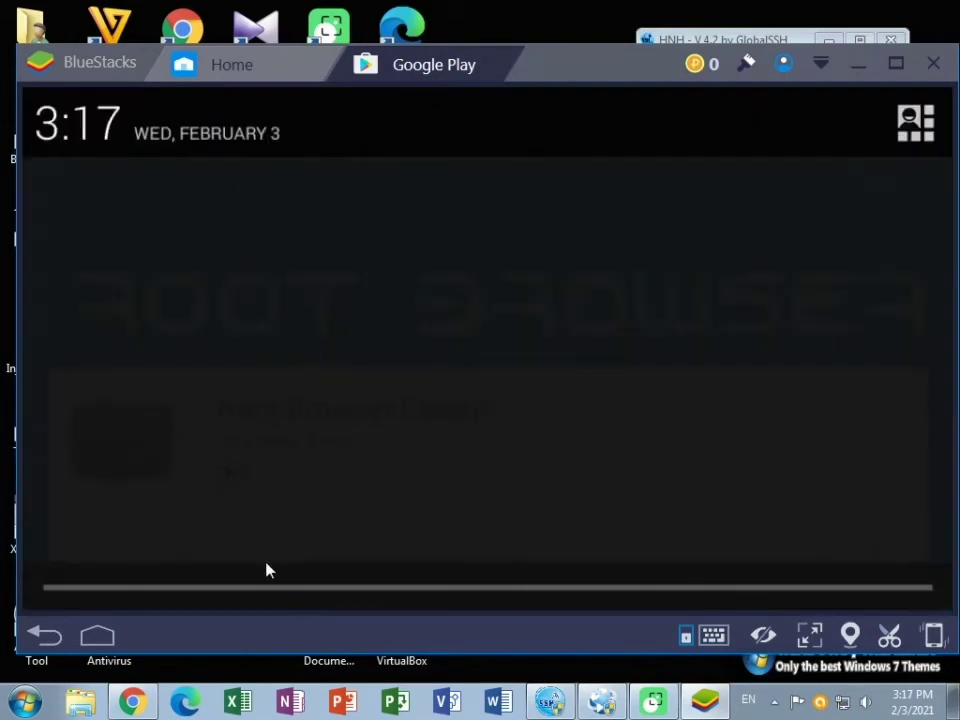
pyautogui.click(380, 272)
pyautogui.scroll(-10, 540, 384)
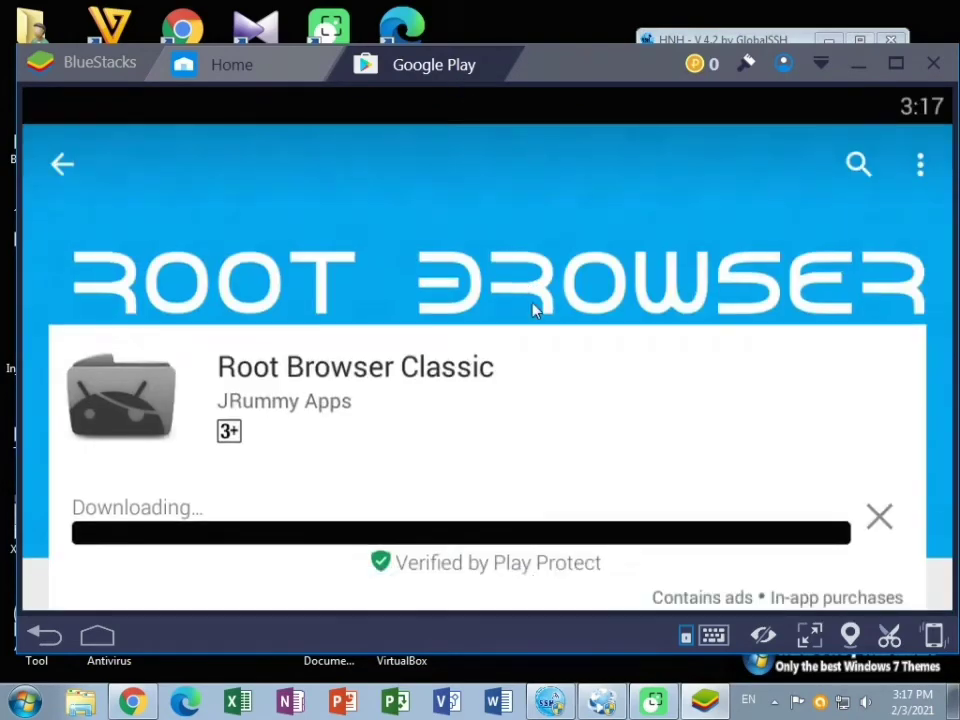
pyautogui.scroll(-10, 528, 340)
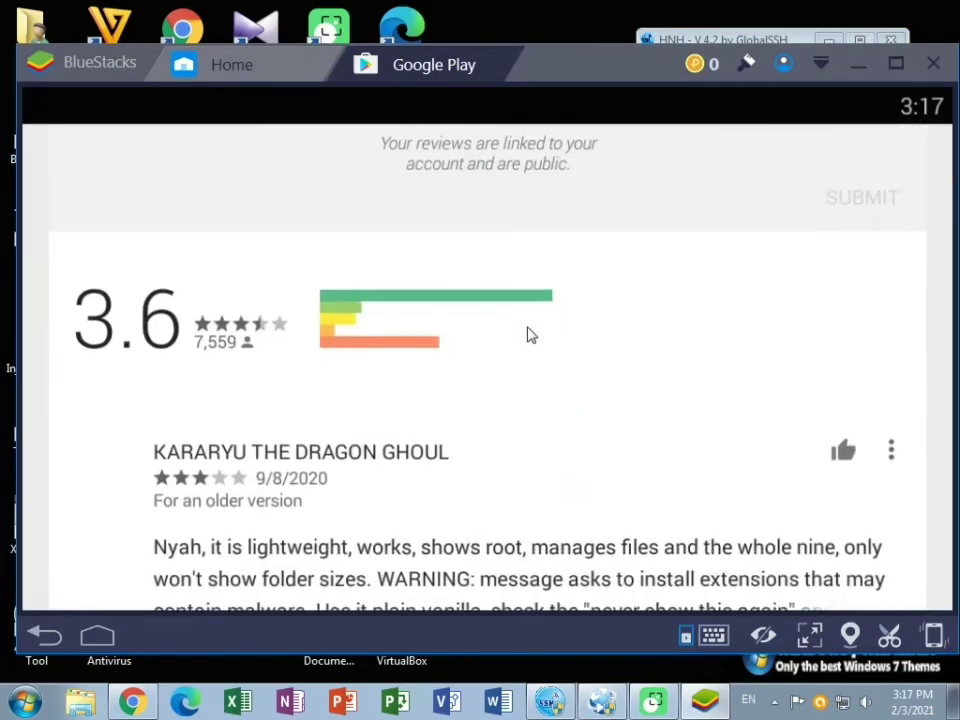
# Return to the beginning of the Root Browser Classic store page and check its download progress in the Android notifications.
pyautogui.scroll(1, 490, 270)
pyautogui.scroll(10, 485, 255)
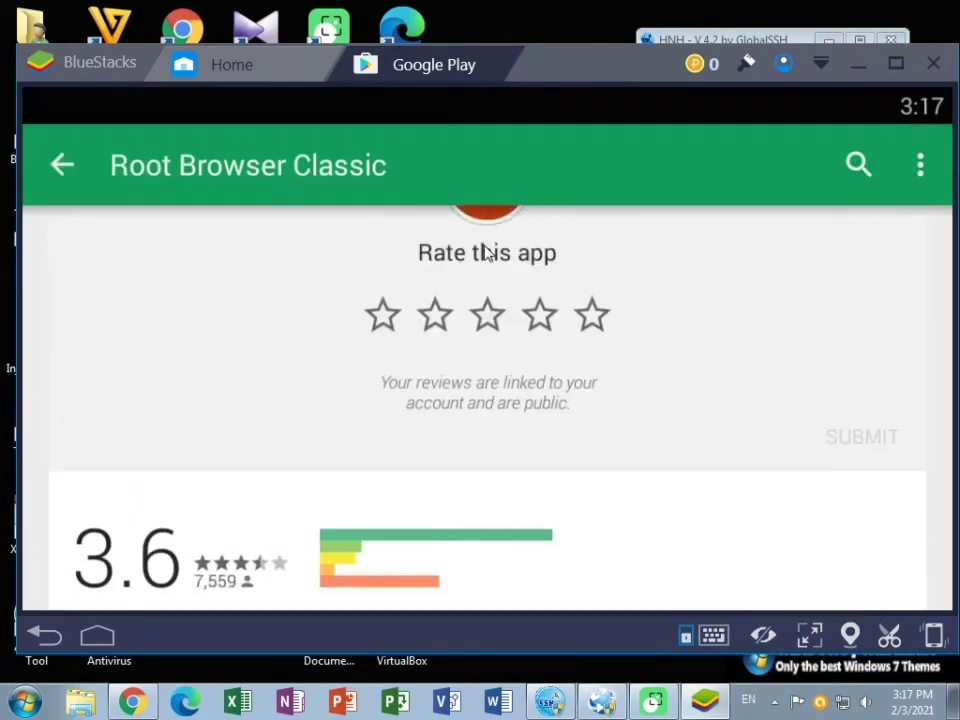
pyautogui.scroll(6, 416, 260)
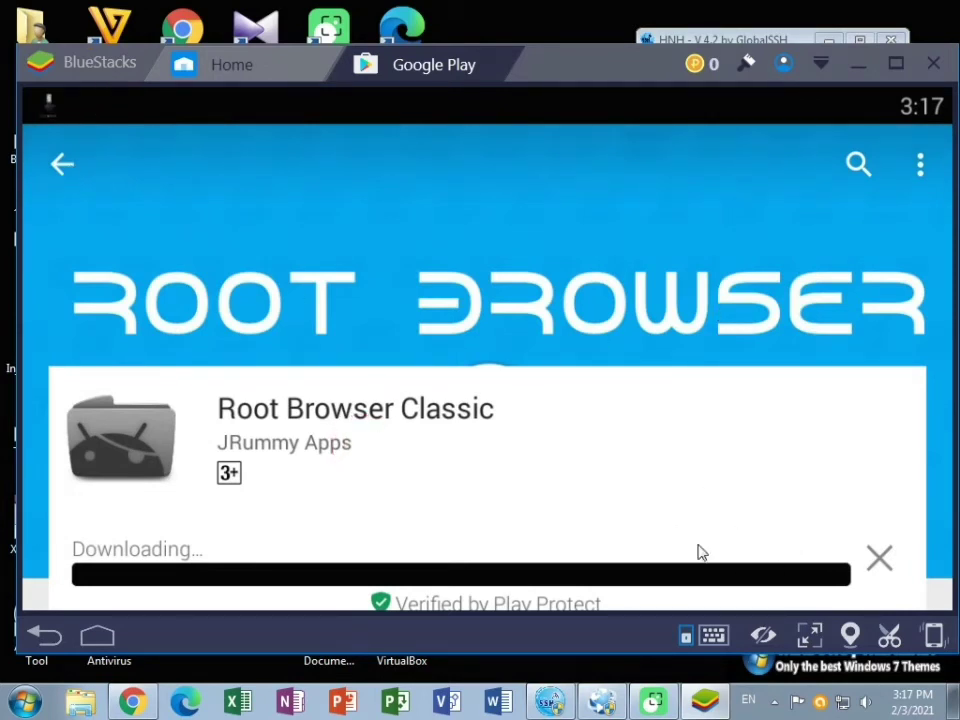
pyautogui.moveTo(308, 123); pyautogui.dragTo(317, 403)
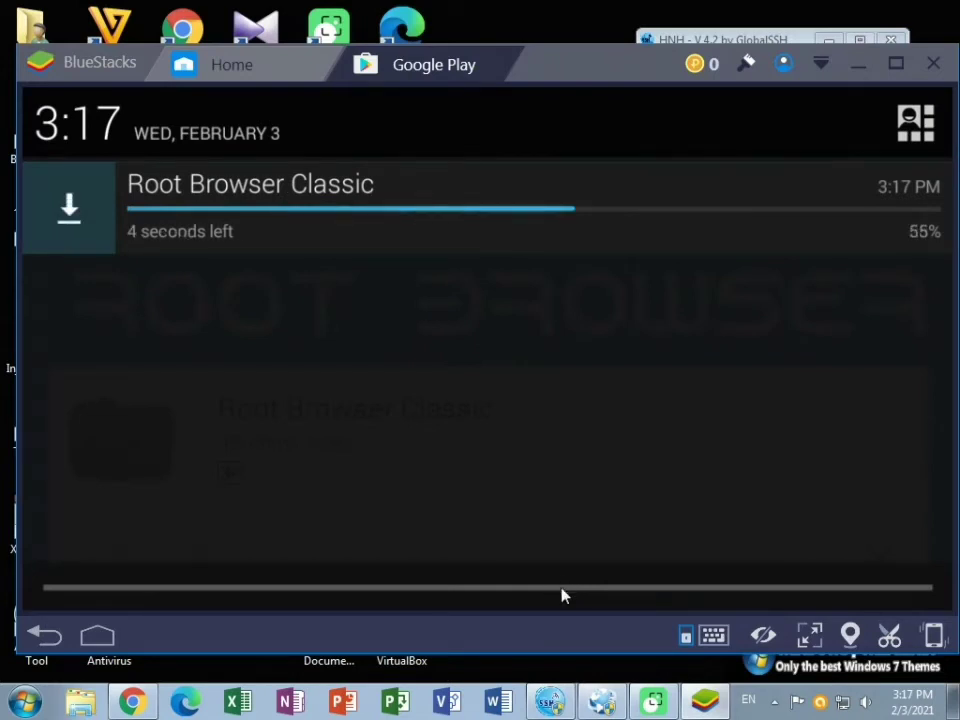
pyautogui.moveTo(561, 594); pyautogui.dragTo(602, 416)
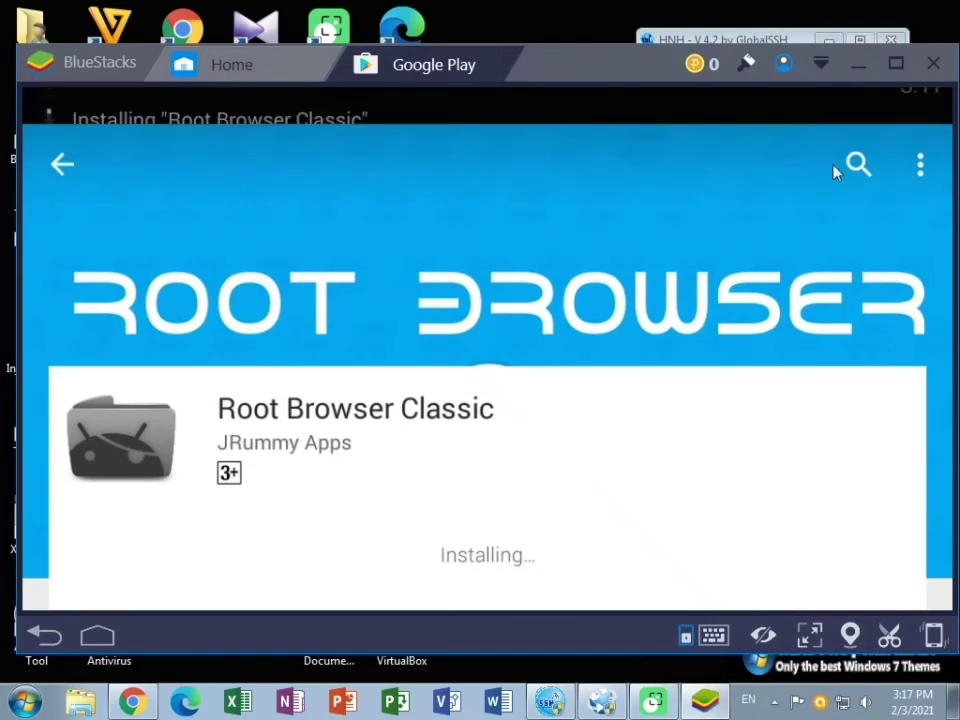
# Search Google Play for "free fire" using the matching suggestion.
pyautogui.click(866, 162)
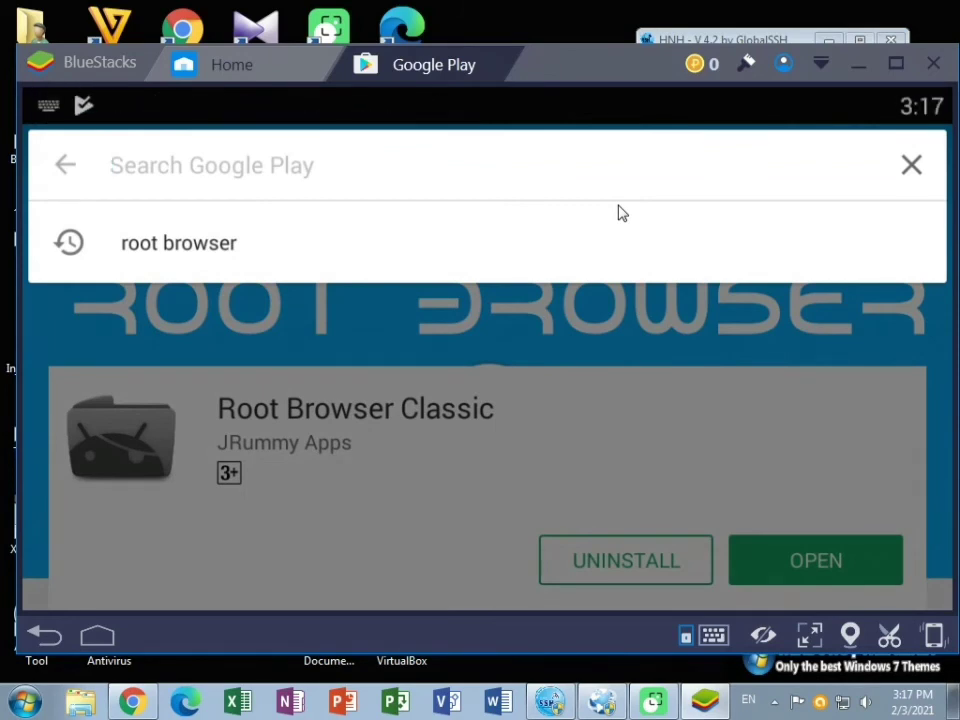
pyautogui.write('free ')
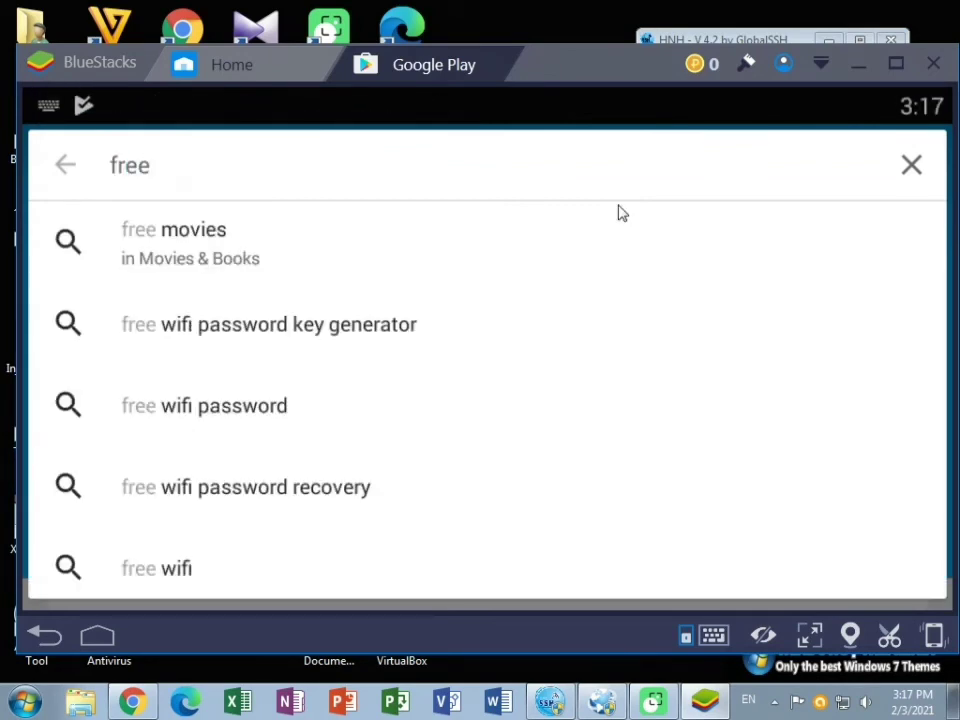
pyautogui.write('f')
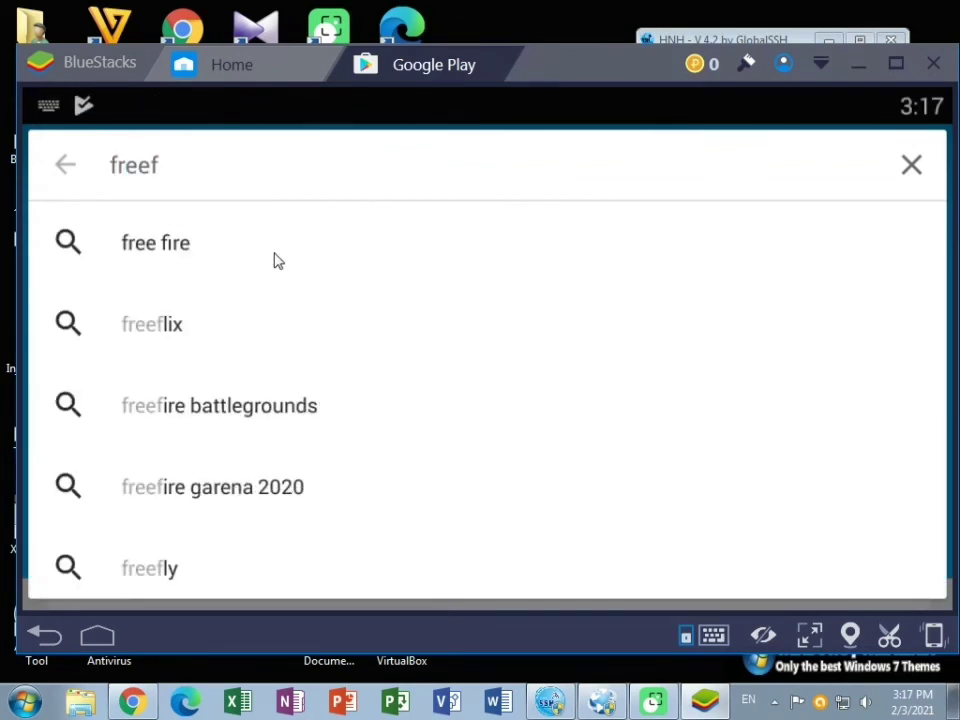
pyautogui.click(225, 262)
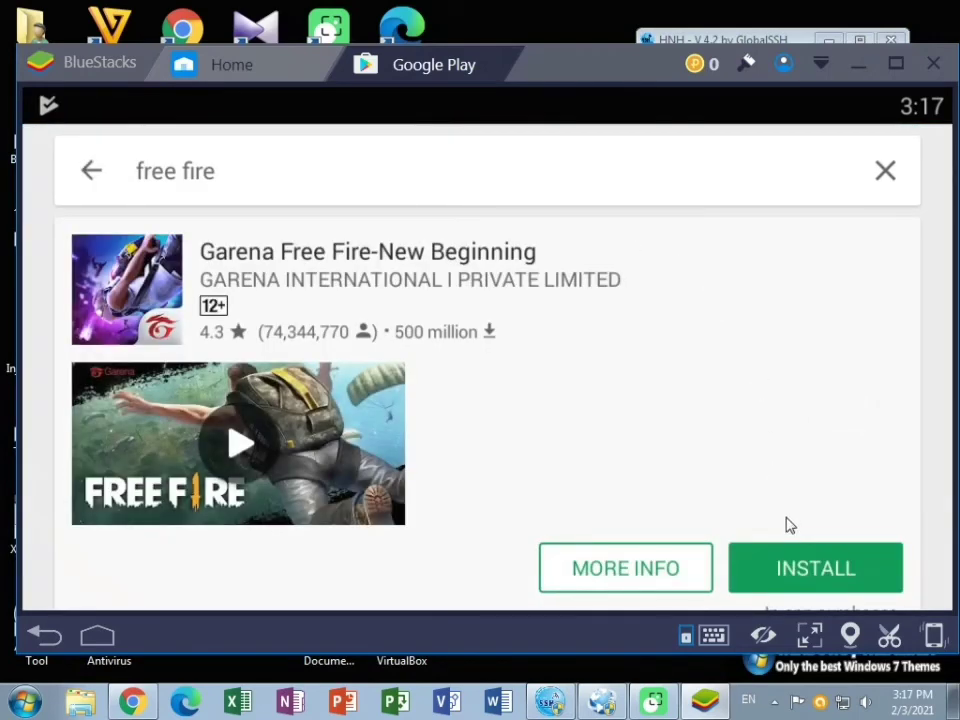
# Start installing Garena Free Fire-New Beginning, turn off the Wi-Fi-only download option and proceed with the large download.
pyautogui.click(815, 568)
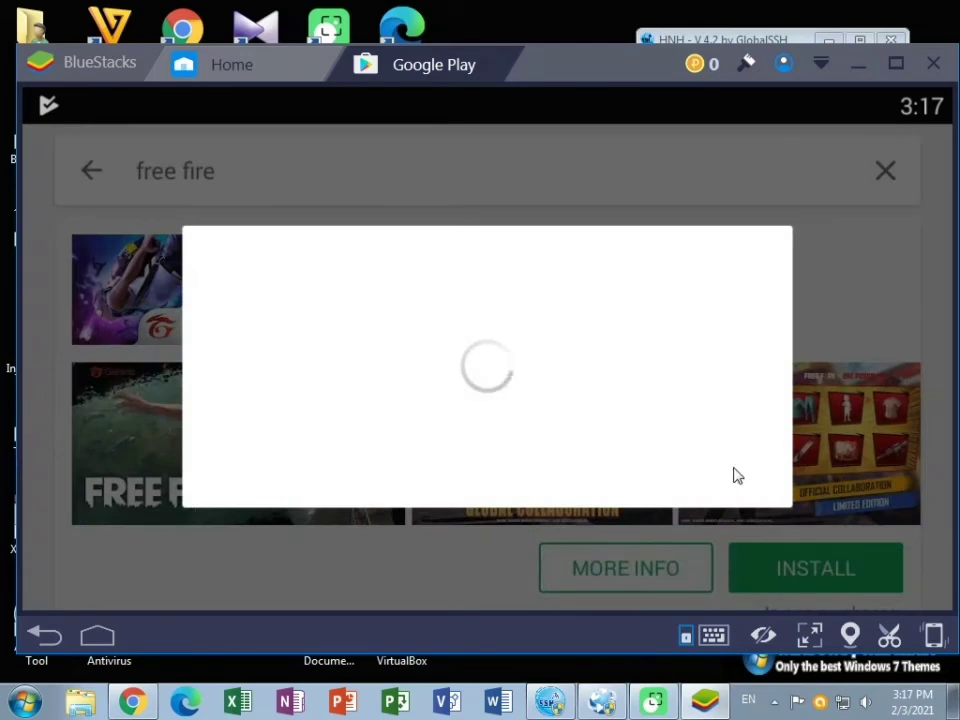
pyautogui.click(688, 545)
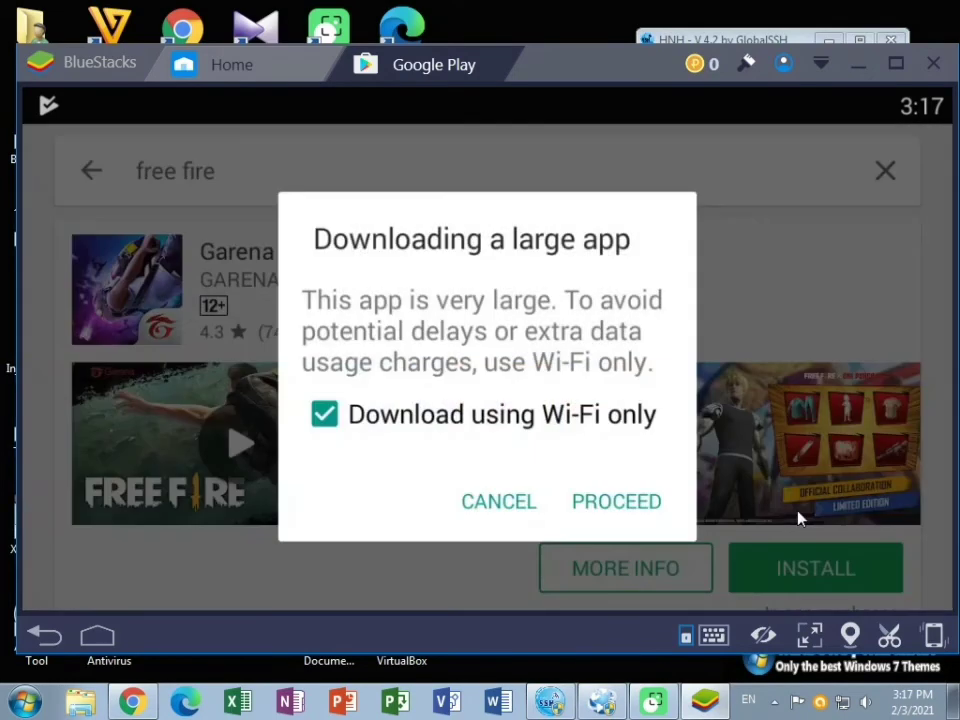
pyautogui.click(540, 412)
pyautogui.click(616, 510)
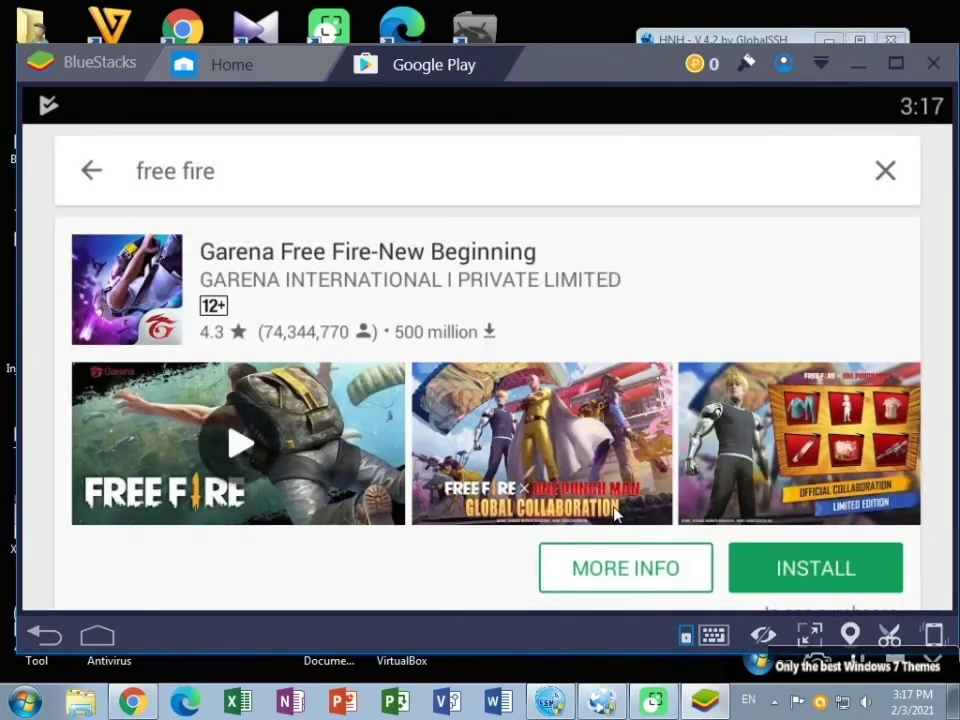